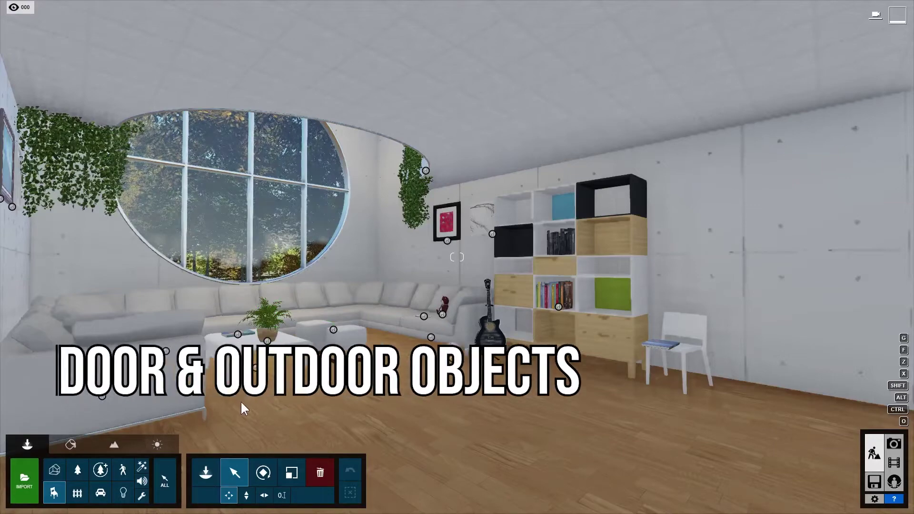
Switch the selectable object category to outdoor objects.
{"action": "mouse_move", "coordinate": [352, 399]}
{"action": "right_mouse_down"}
{"action": "mouse_move", "coordinate": [298, 404]}
{"action": "mouse_move", "coordinate": [297, 427]}
{"action": "mouse_move", "coordinate": [353, 454]}
{"action": "mouse_move", "coordinate": [333, 453]}
{"action": "mouse_move", "coordinate": [348, 399]}
{"action": "right_mouse_up"}
{"action": "key", "text": "q"}
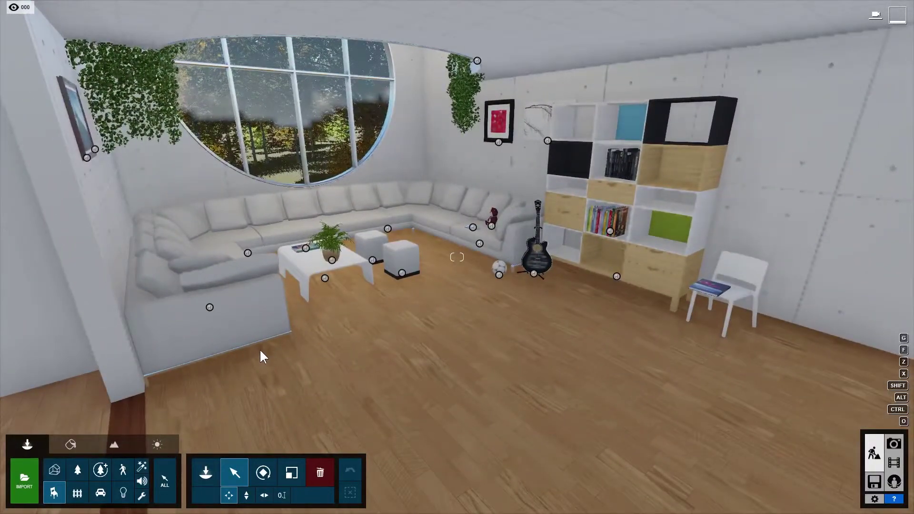
{"action": "left_click", "coordinate": [76, 498]}
{"action": "right_click_drag", "start_coordinate": [191, 419], "coordinate": [359, 334]}
{"action": "key", "text": "w"}
{"action": "key", "text": "w"}
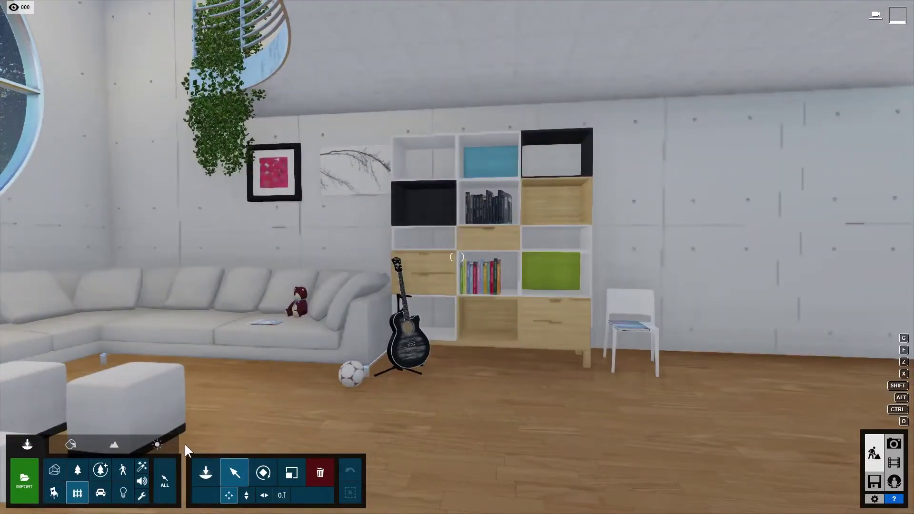
Make indoor objects selectable and select the guitar standing beside the bookshelf.
{"action": "left_click", "coordinate": [54, 495]}
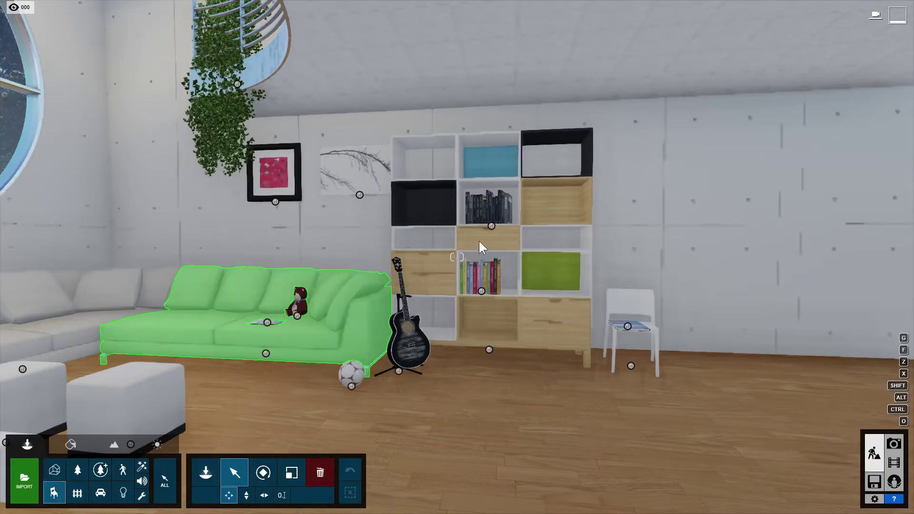
{"action": "left_click", "coordinate": [492, 222]}
{"action": "left_click", "coordinate": [479, 291]}
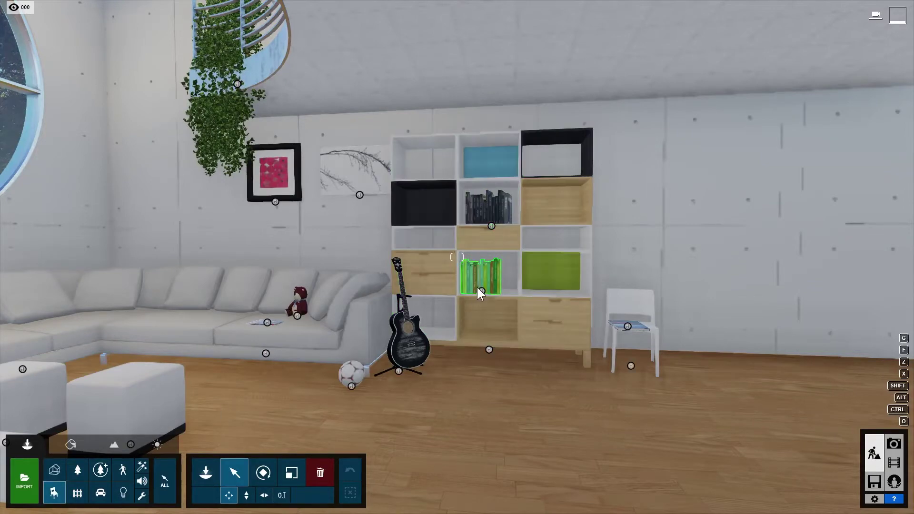
{"action": "key", "text": "d"}
{"action": "right_click_drag", "start_coordinate": [488, 316], "coordinate": [471, 351]}
{"action": "left_click", "coordinate": [525, 276]}
Examine the coffee table, stools, sofa and remaining furniture of the living room from close up and from a distance.
{"action": "key", "text": "w"}
{"action": "key", "text": "a"}
{"action": "right_click_drag", "start_coordinate": [427, 193], "coordinate": [428, 194]}
{"action": "key", "text": "w"}
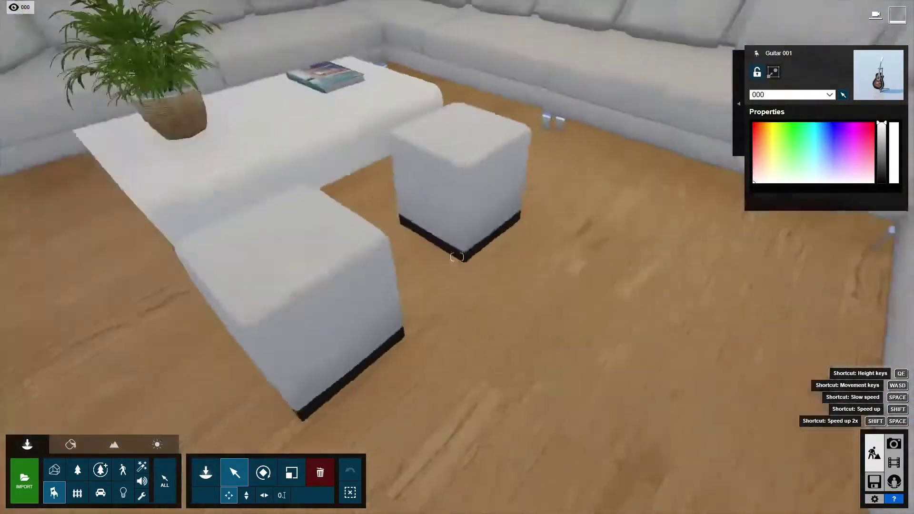
{"action": "right_click_drag", "start_coordinate": [457, 257], "coordinate": [456, 257]}
{"action": "key", "text": "w"}
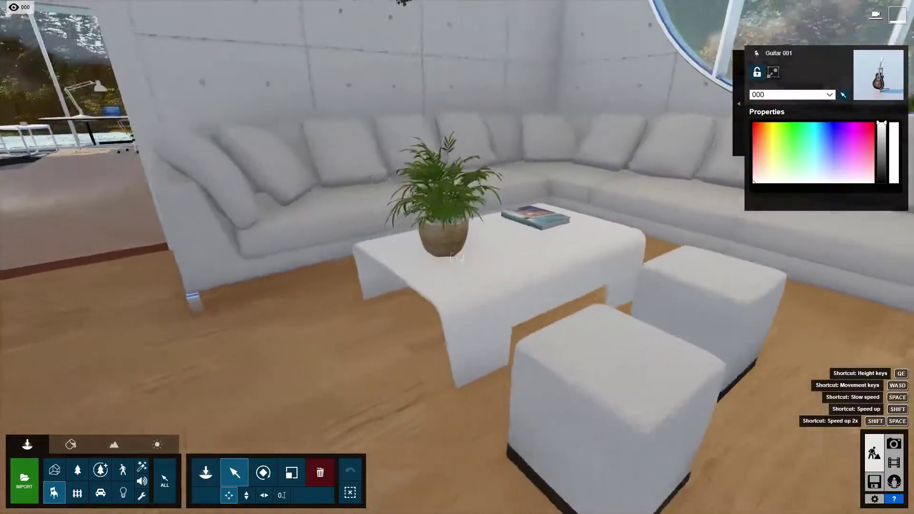
{"action": "key", "text": "w"}
{"action": "key", "text": "s"}
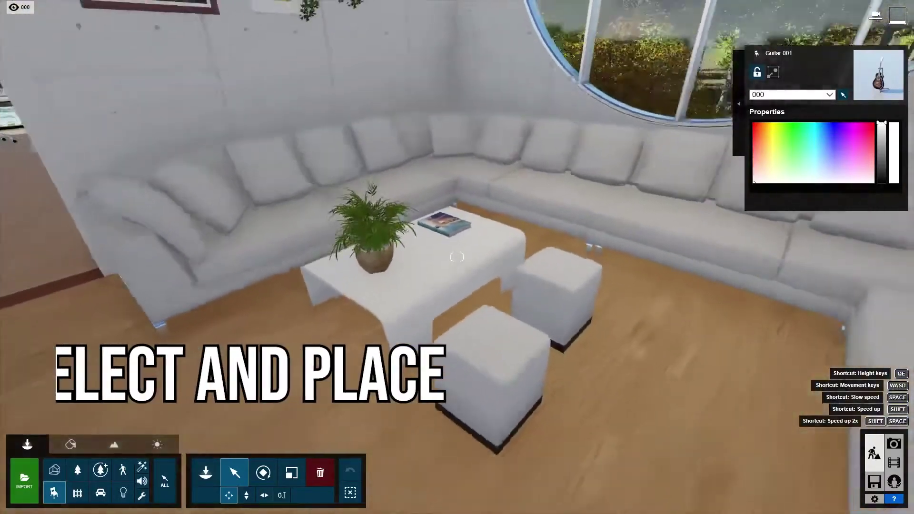
{"action": "key", "text": "s"}
{"action": "right_click_drag", "start_coordinate": [210, 310], "coordinate": [209, 309]}
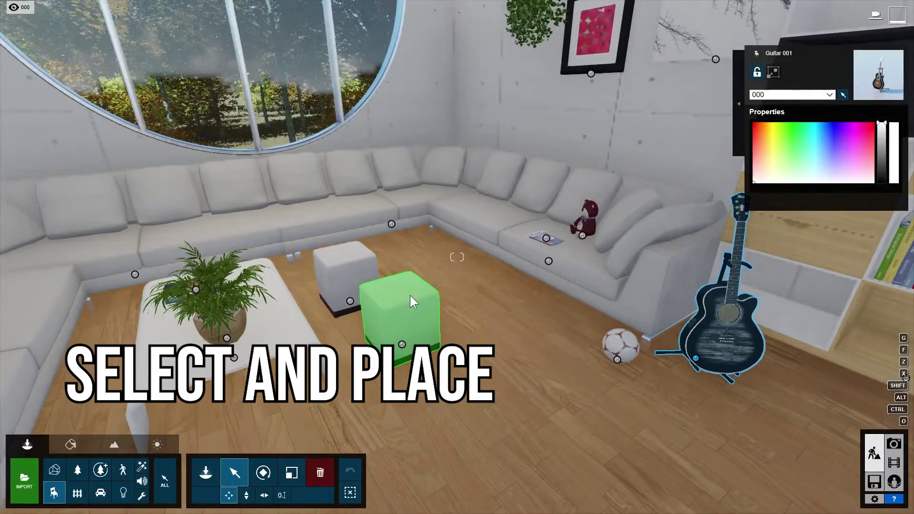
{"action": "key", "text": "s"}
{"action": "right_click_drag", "start_coordinate": [410, 297], "coordinate": [420, 280]}
{"action": "key", "text": "s"}
{"action": "right_click_drag", "start_coordinate": [290, 381], "coordinate": [289, 365]}
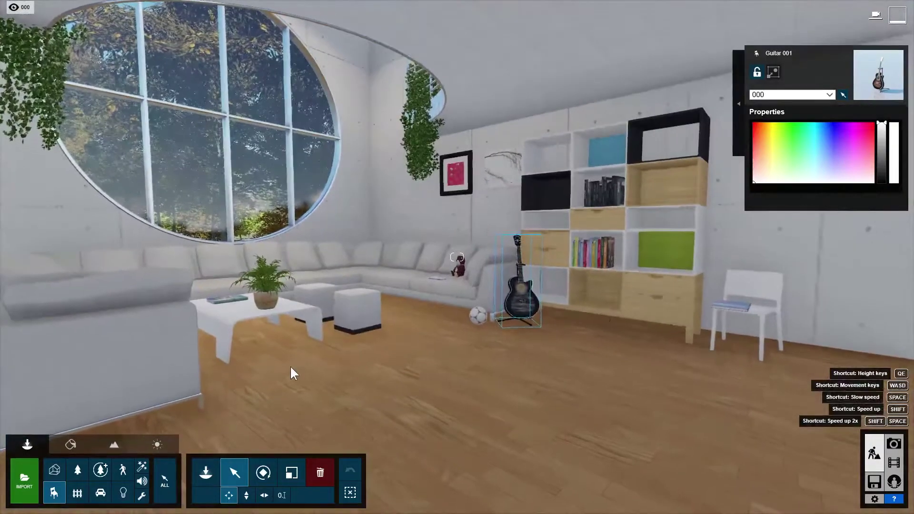
Open the indoor object library and look through the tables, the electronics and appliances, and the kitchen objects.
{"action": "left_click", "coordinate": [53, 491]}
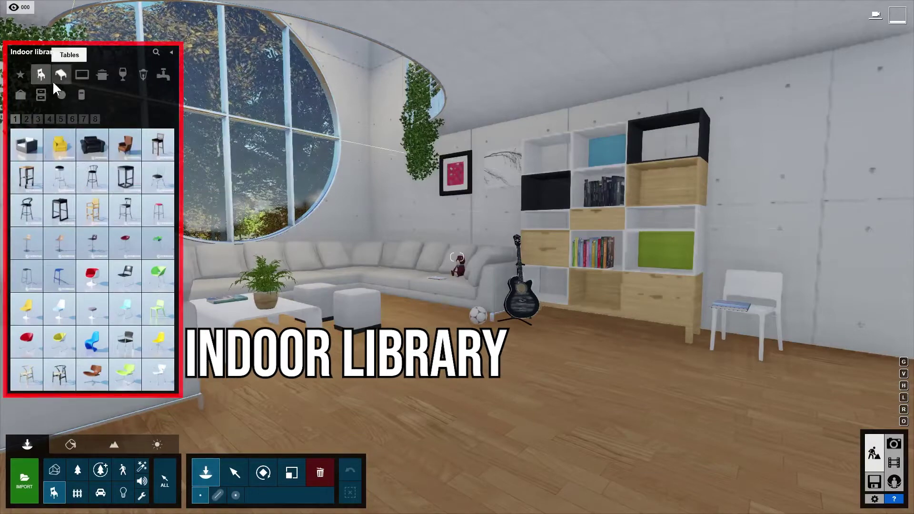
{"action": "left_click", "coordinate": [61, 75]}
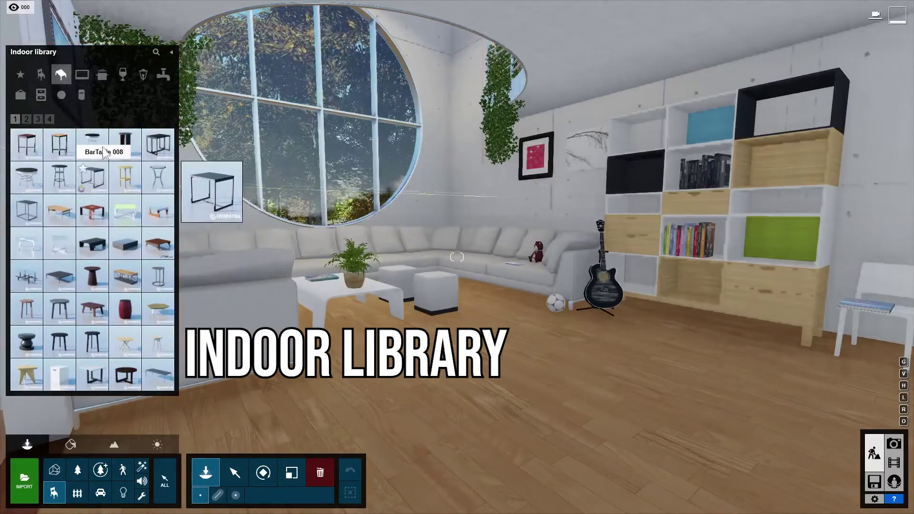
{"action": "left_click", "coordinate": [82, 74]}
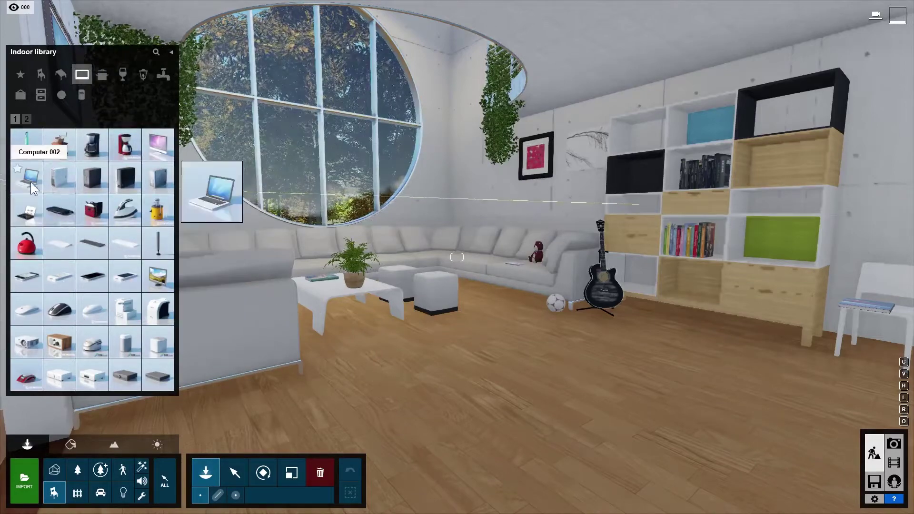
{"action": "left_click", "coordinate": [26, 119]}
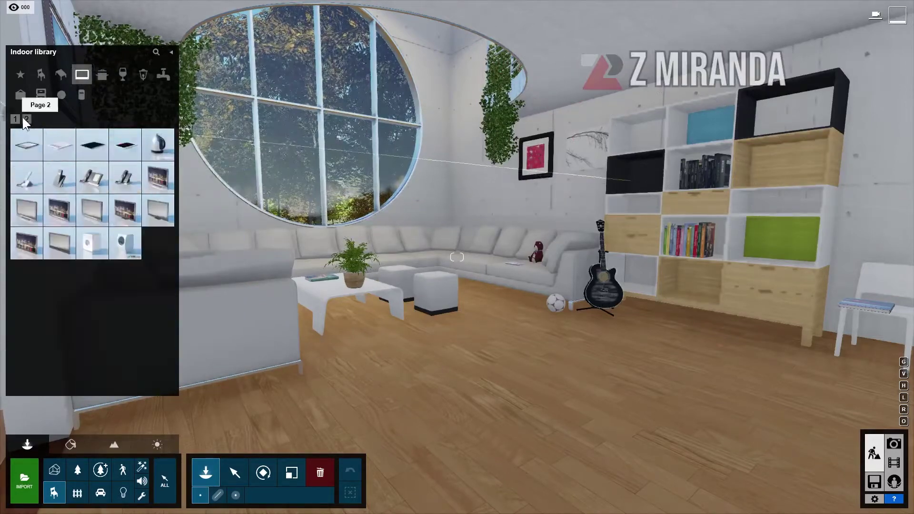
{"action": "left_click", "coordinate": [101, 77]}
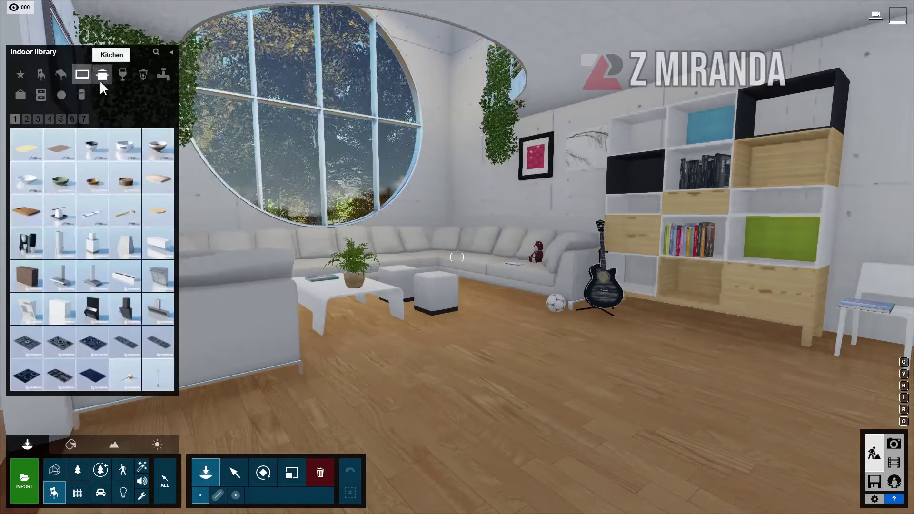
{"action": "left_click", "coordinate": [49, 118]}
Look through the chairs, including BarChair 009 and Chair 001, and the food and drink objects up to page 3.
{"action": "left_click", "coordinate": [40, 74]}
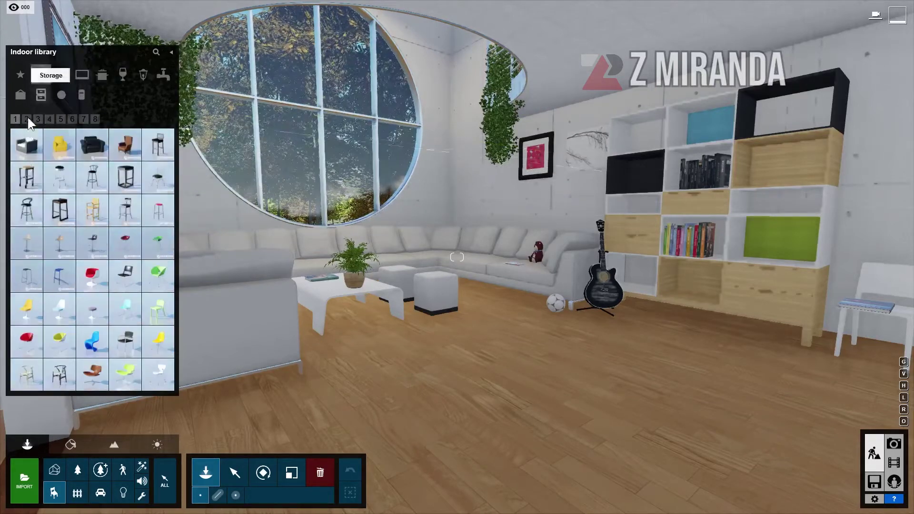
{"action": "mouse_move", "coordinate": [30, 177]}
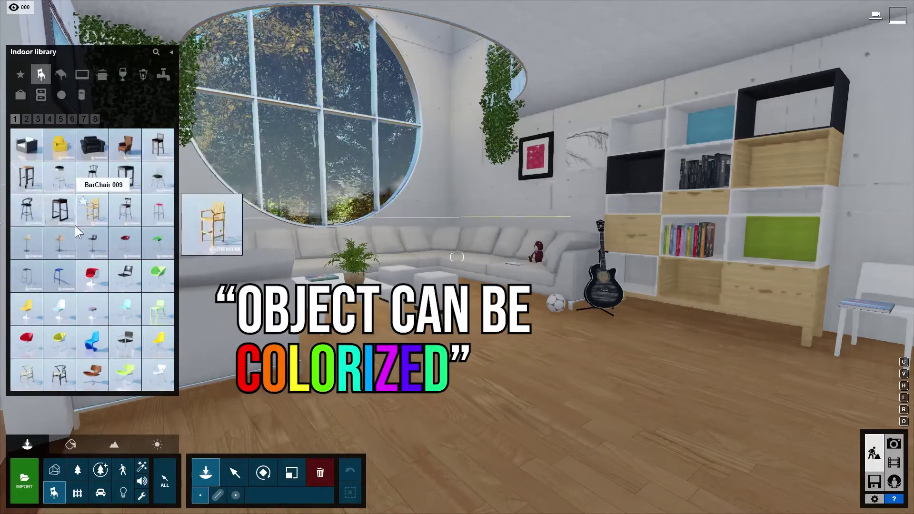
{"action": "mouse_move", "coordinate": [87, 284]}
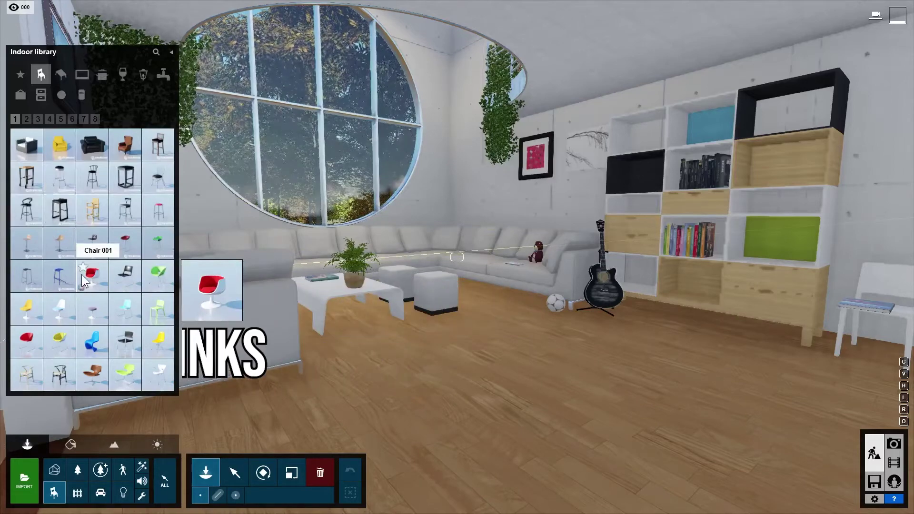
{"action": "left_click", "coordinate": [122, 75]}
{"action": "mouse_move", "coordinate": [93, 144]}
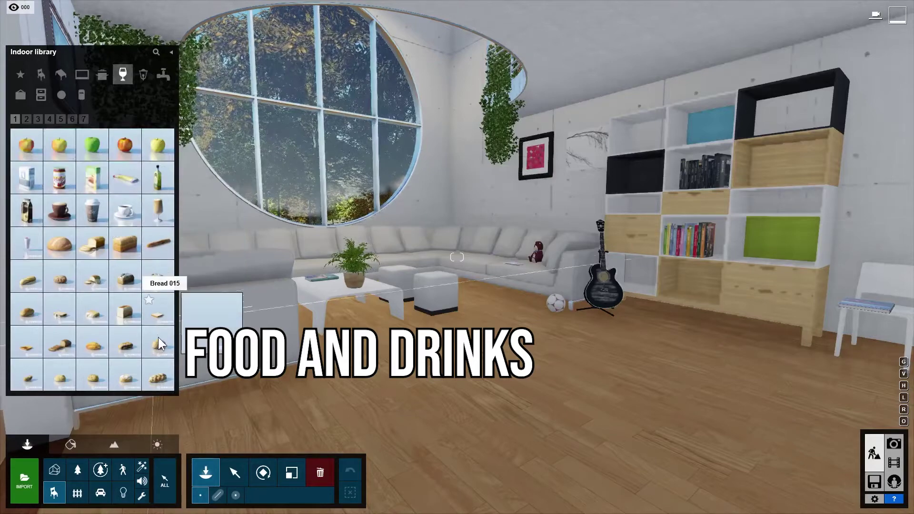
{"action": "left_click", "coordinate": [36, 119]}
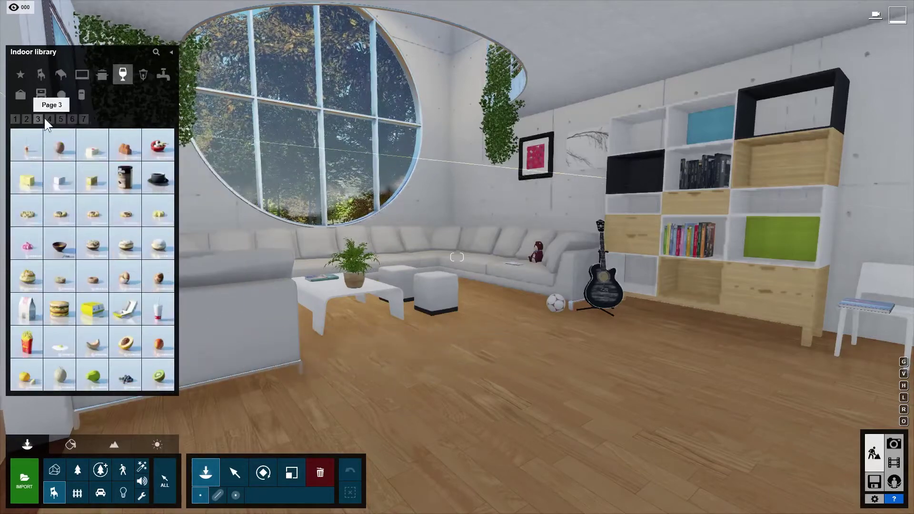
Look through the lighting objects and both pages of the plumbing objects in the indoor library.
{"action": "left_click", "coordinate": [144, 73]}
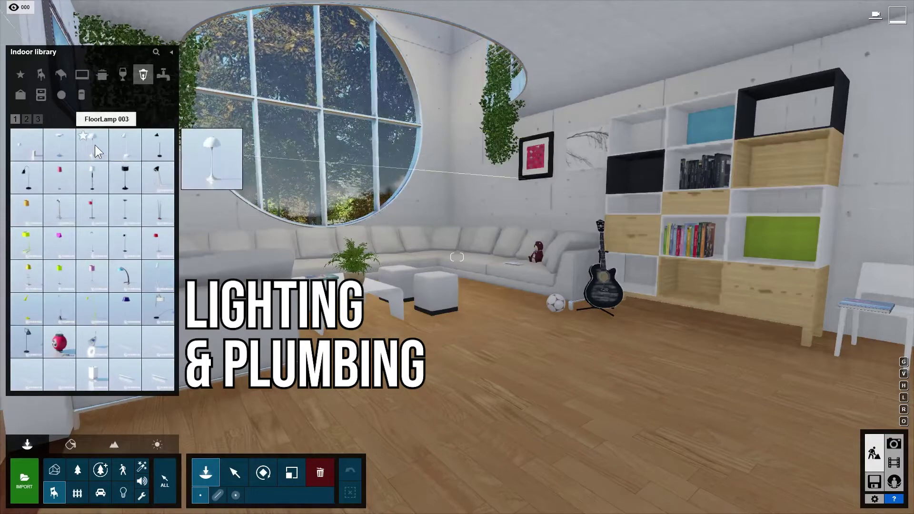
{"action": "left_click", "coordinate": [160, 77]}
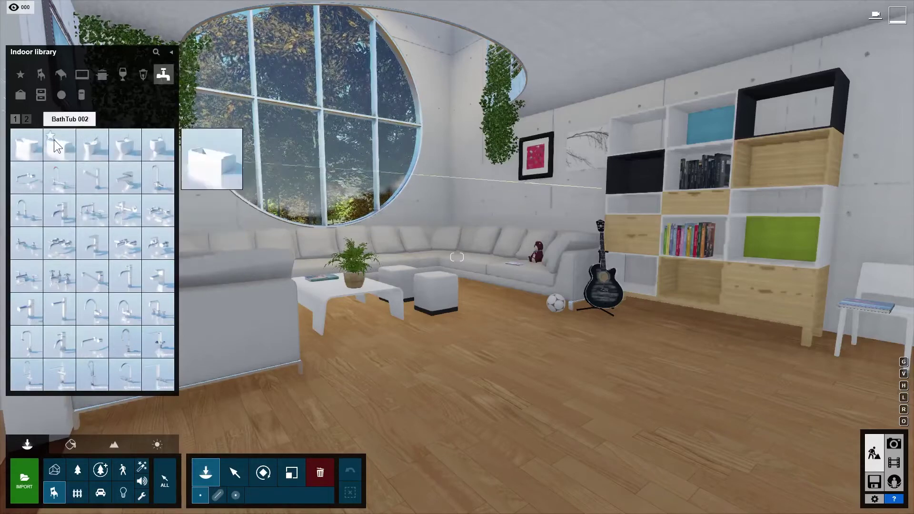
{"action": "left_click", "coordinate": [26, 119]}
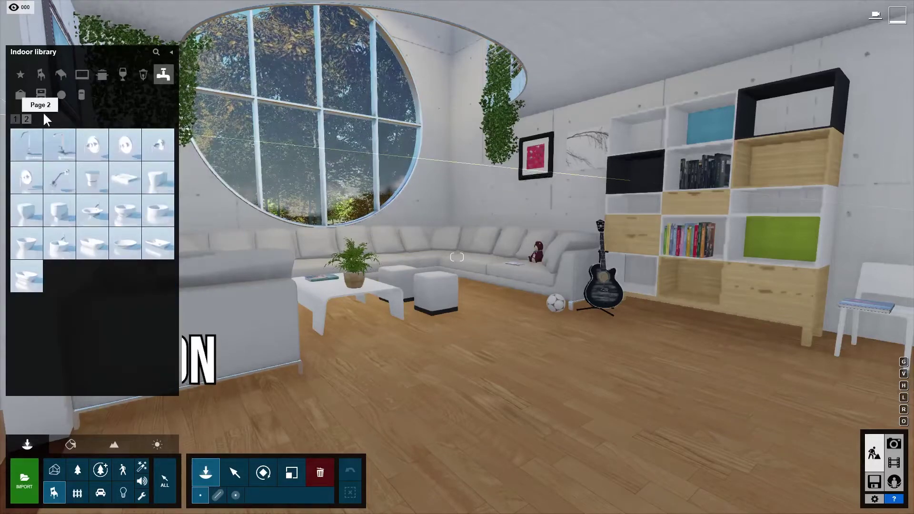
Look through the decoration objects in the indoor library from page 1 to page 5.
{"action": "left_click", "coordinate": [22, 94]}
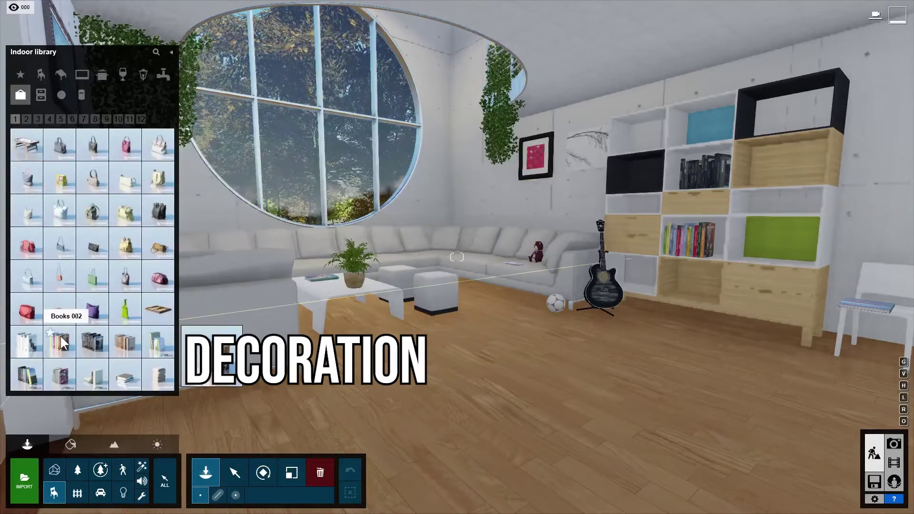
{"action": "left_click", "coordinate": [29, 119]}
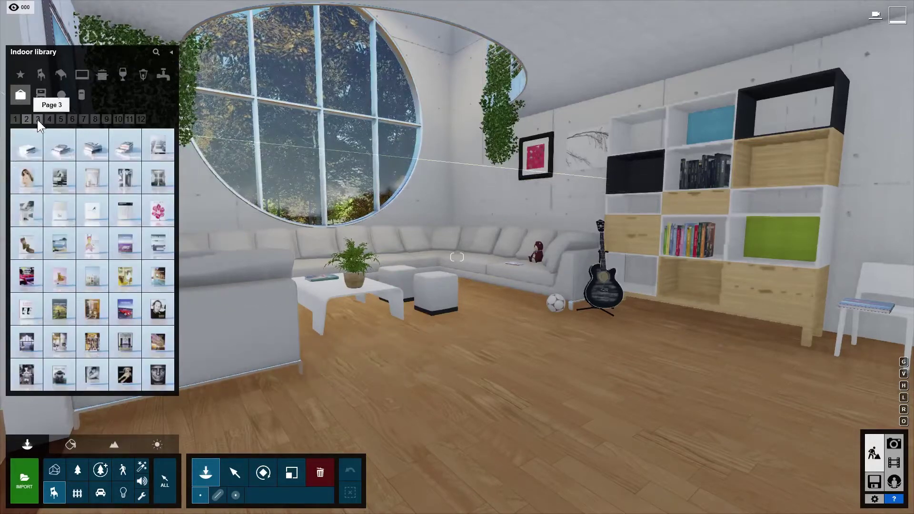
{"action": "left_click", "coordinate": [37, 118]}
{"action": "left_click", "coordinate": [48, 119]}
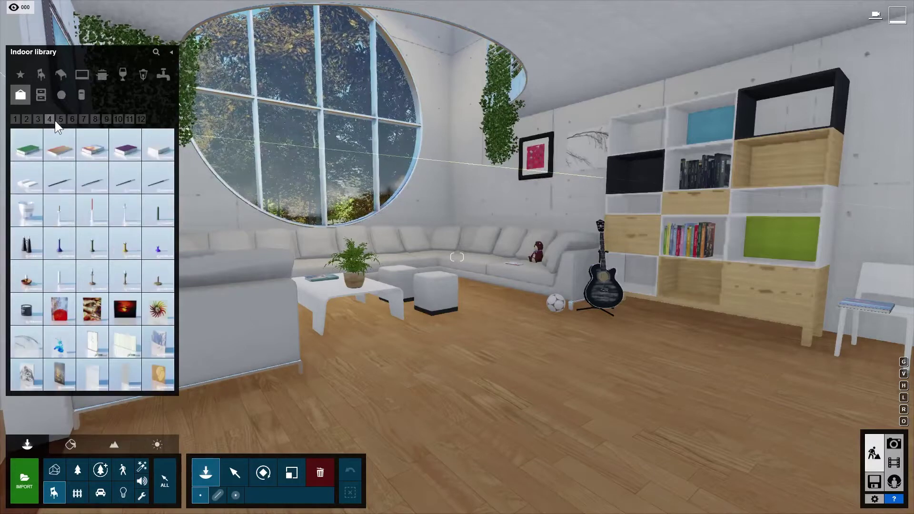
{"action": "left_click", "coordinate": [37, 119]}
{"action": "left_click", "coordinate": [26, 119]}
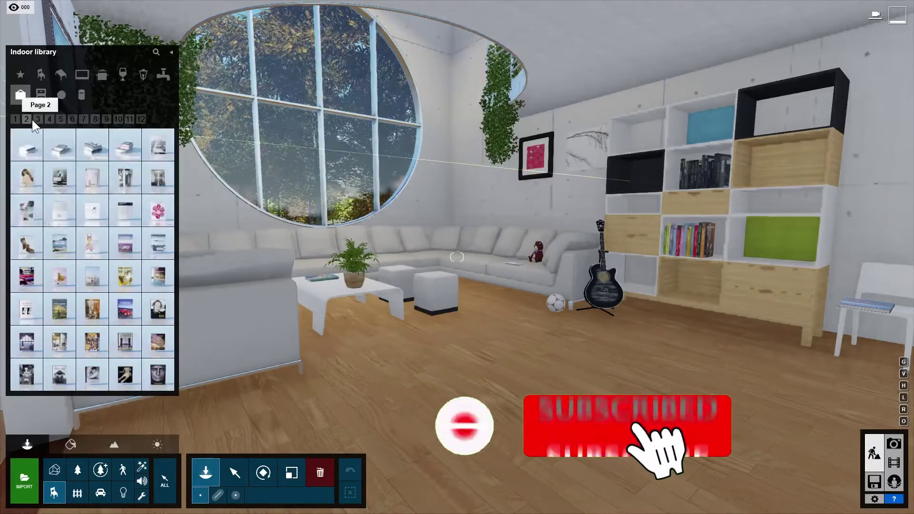
{"action": "left_click", "coordinate": [47, 119]}
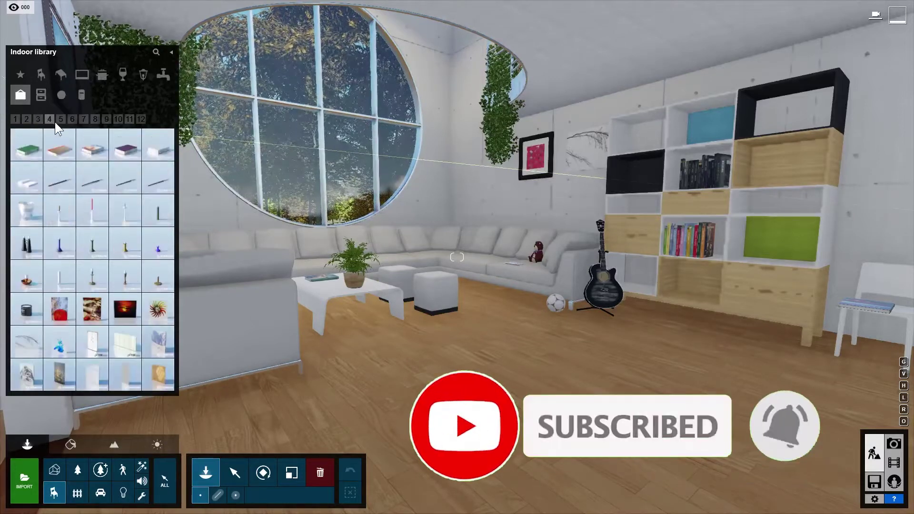
{"action": "left_click", "coordinate": [61, 119]}
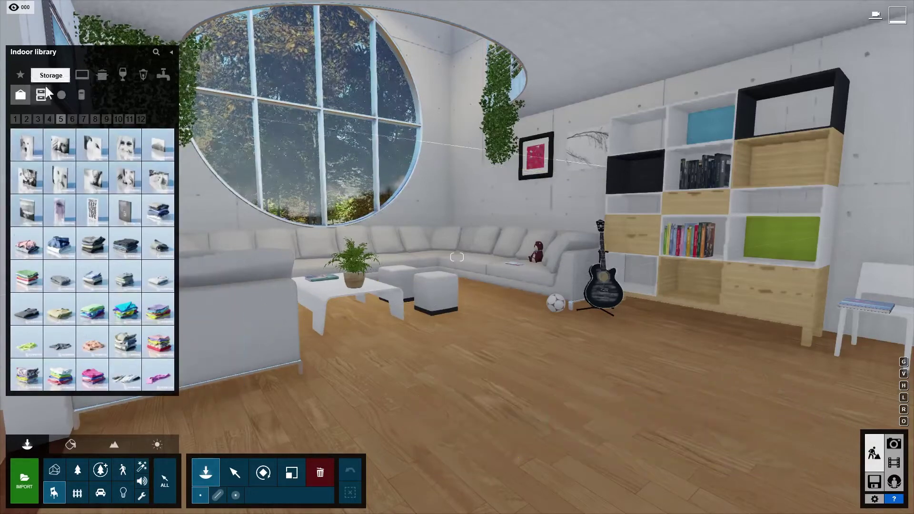
Pick the text print from page 5 of the decoration objects and preview it on the bookshelf wall without placing it.
{"action": "right_click_drag", "start_coordinate": [336, 231], "coordinate": [341, 282]}
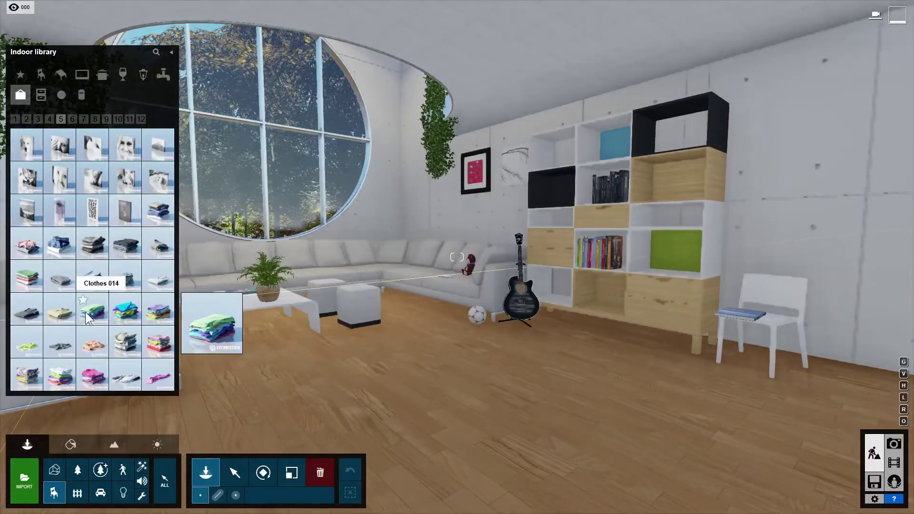
{"action": "left_click", "coordinate": [90, 219]}
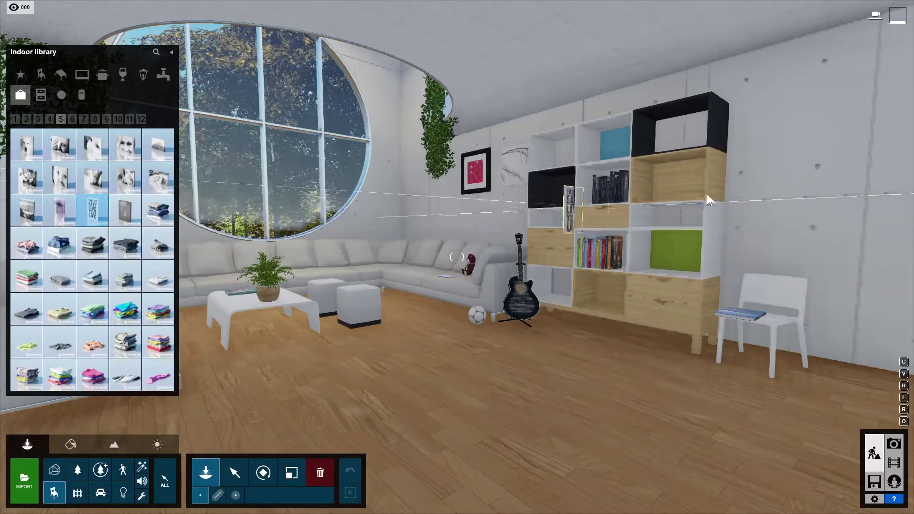
{"action": "key", "text": "r"}
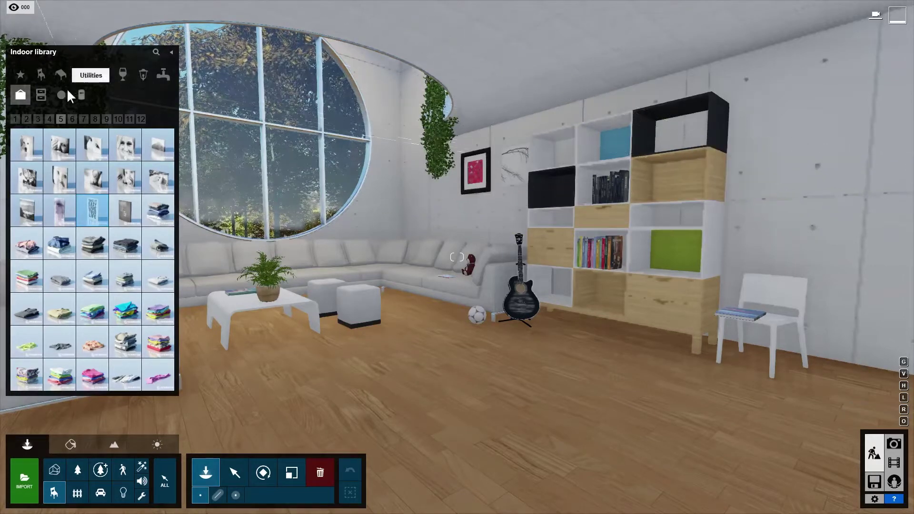
{"action": "key", "text": "q"}
{"action": "right_click_drag", "start_coordinate": [326, 158], "coordinate": [248, 186]}
{"action": "key", "text": "s"}
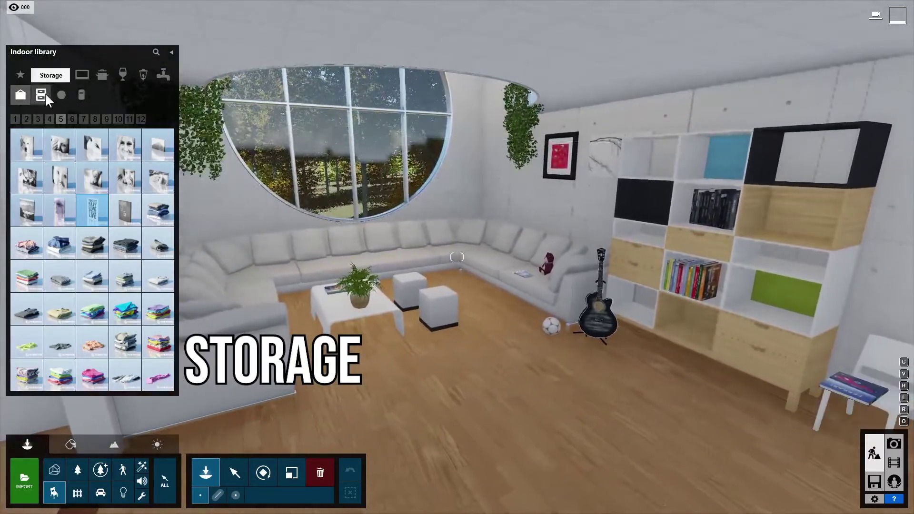
Look through the first three pages of storage objects and display the assorted objects in the indoor library.
{"action": "left_click", "coordinate": [41, 95]}
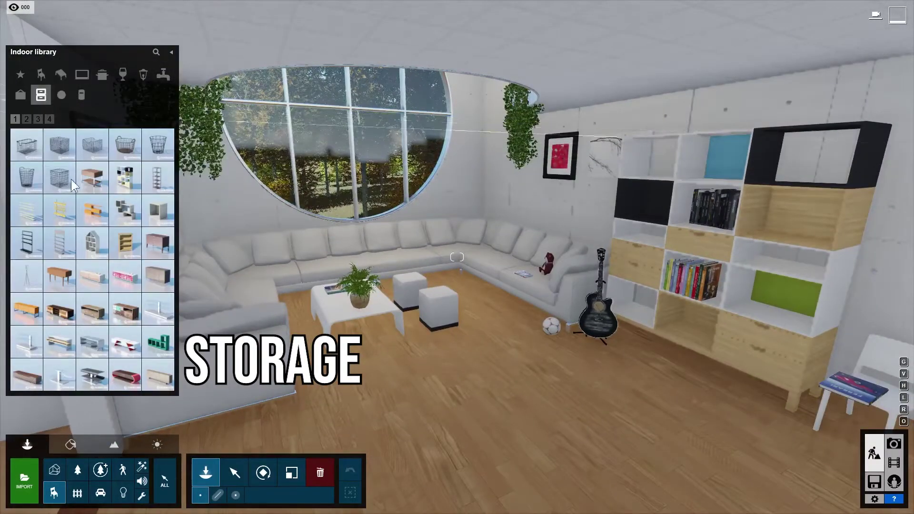
{"action": "left_click", "coordinate": [26, 119]}
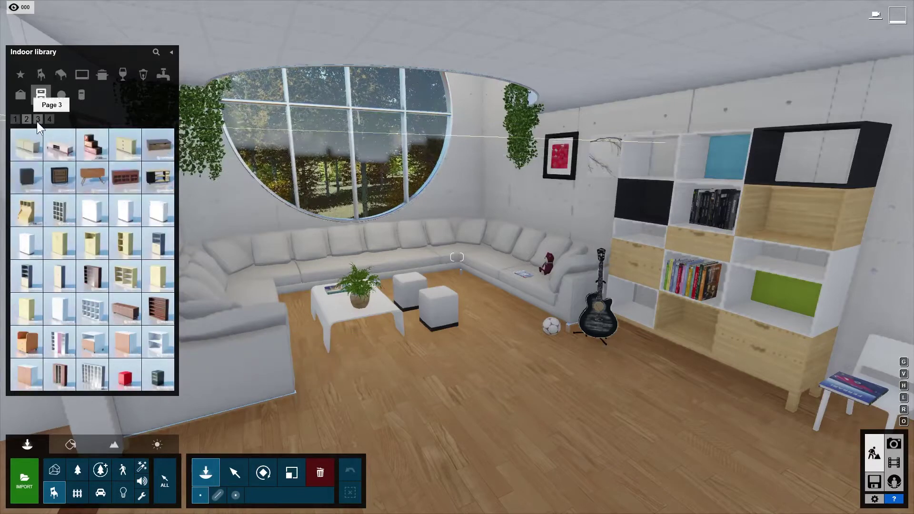
{"action": "left_click", "coordinate": [37, 120]}
{"action": "left_click", "coordinate": [62, 95]}
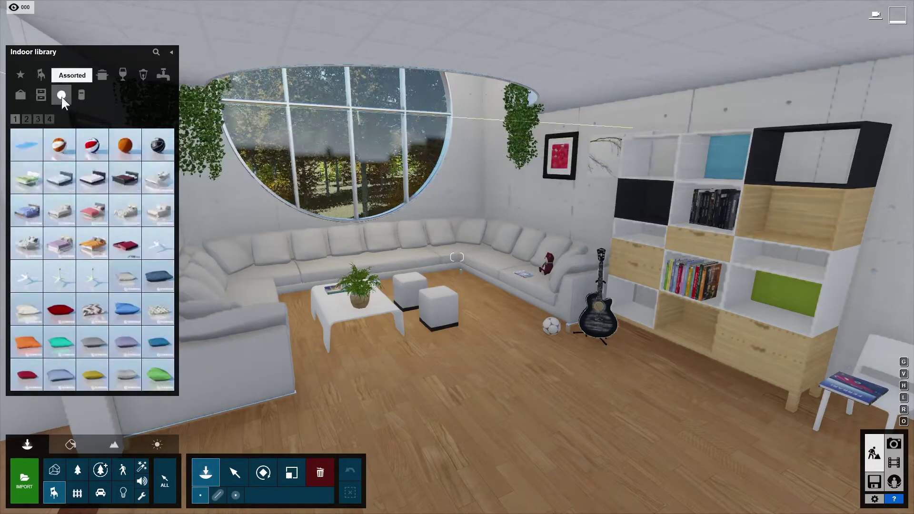
Pick a bed from page 1 of the assorted objects and preview it on the living room floor.
{"action": "left_click", "coordinate": [64, 206]}
{"action": "left_click", "coordinate": [477, 392]}
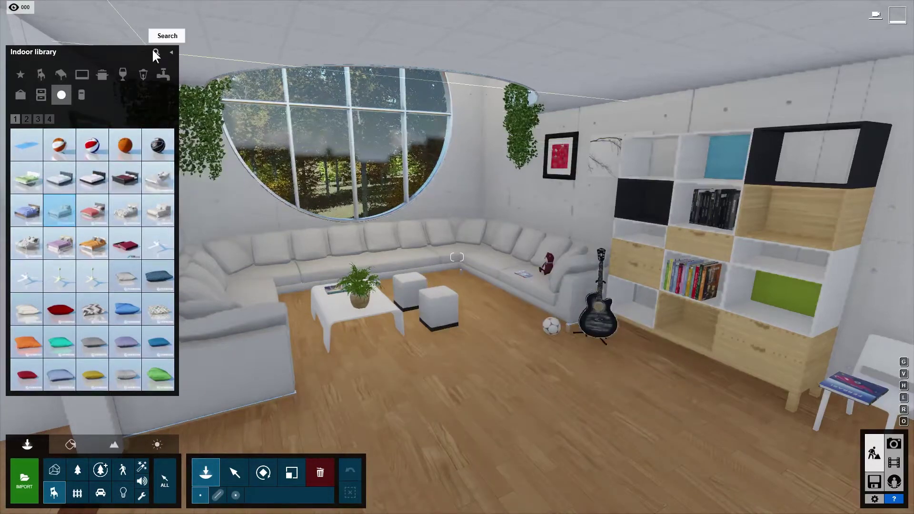
Search the indoor library for "be" and for "faucet".
{"action": "left_click", "coordinate": [155, 52]}
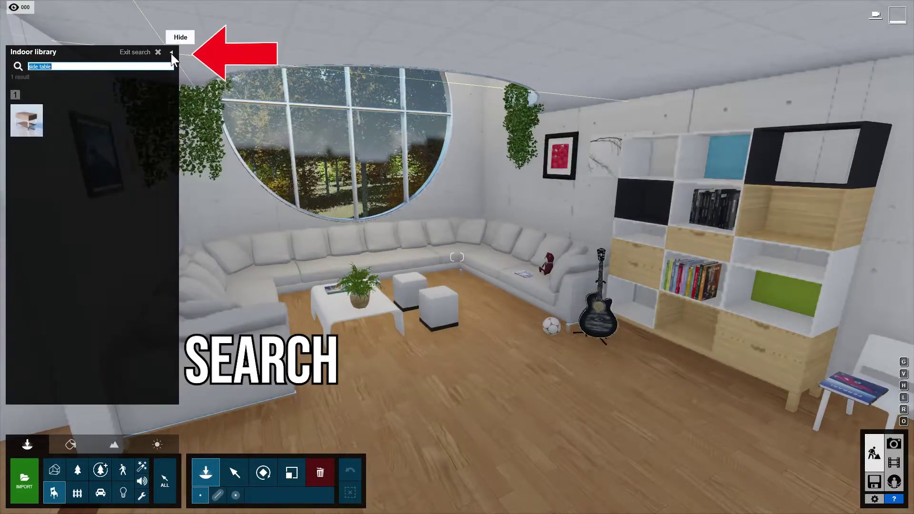
{"action": "type", "text": "be"}
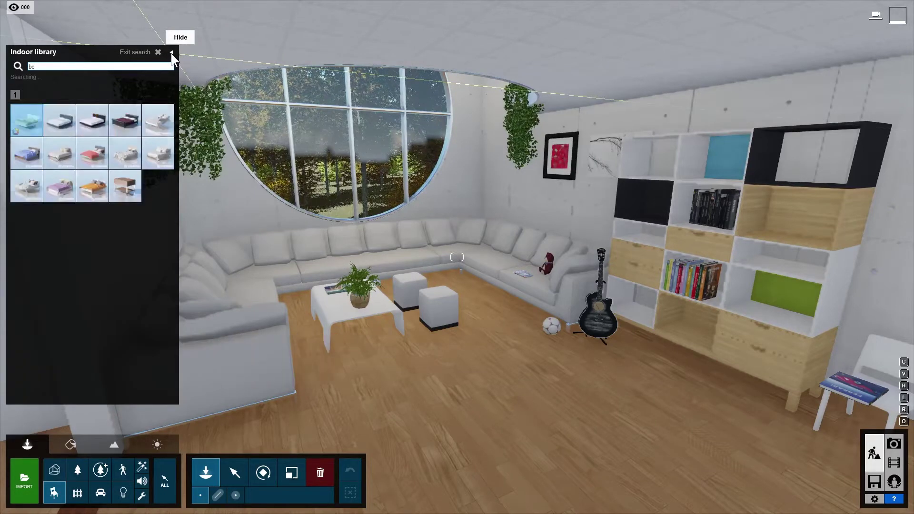
{"action": "key", "text": "BackSpace"}
{"action": "key", "text": "BackSpace"}
{"action": "type", "text": "fauc"}
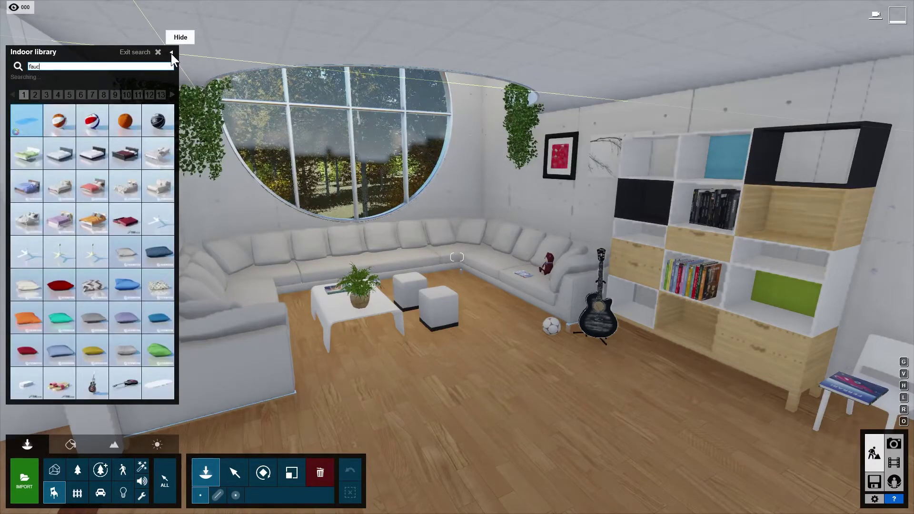
{"action": "type", "text": "et"}
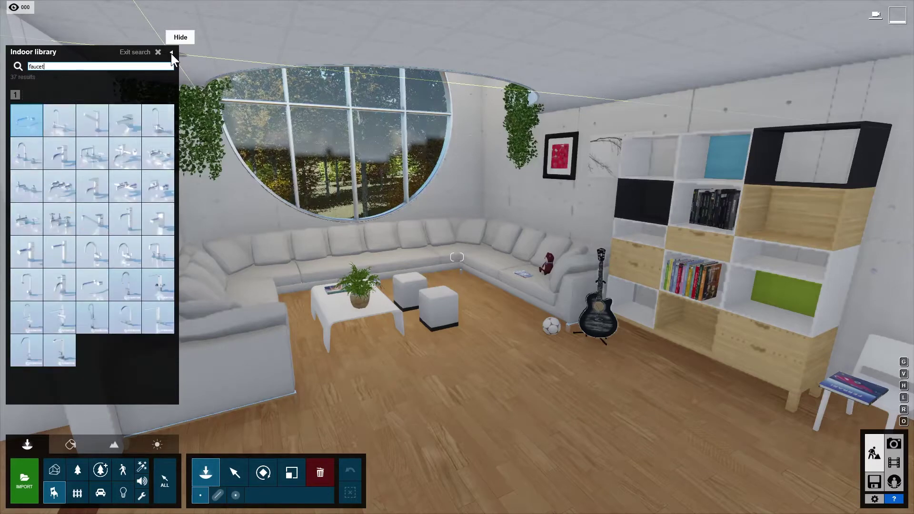
Replace the library search term with "toilet" and pick the third object in the first row.
{"action": "key", "text": "BackSpace"}
{"action": "key", "text": "BackSpace"}
{"action": "key", "text": "BackSpace"}
{"action": "key", "text": "BackSpace"}
{"action": "key", "text": "BackSpace"}
{"action": "key", "text": "BackSpace"}
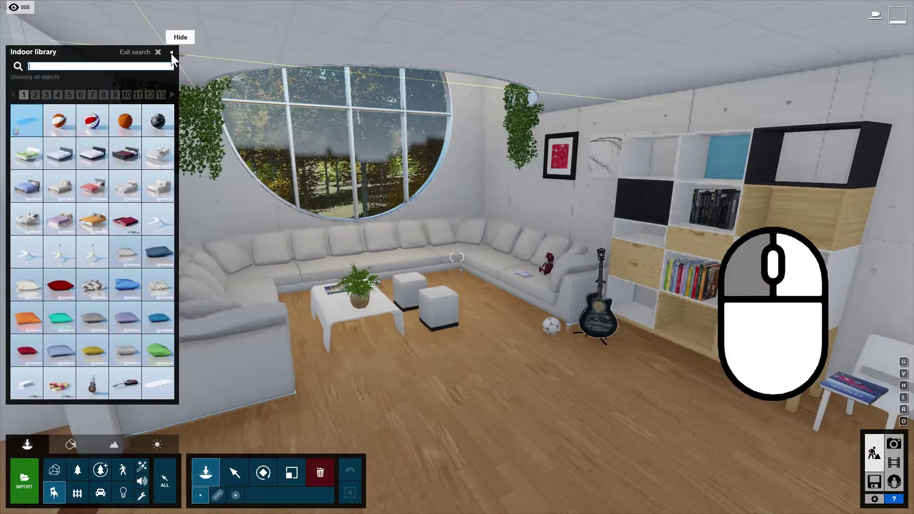
{"action": "type", "text": "toilet"}
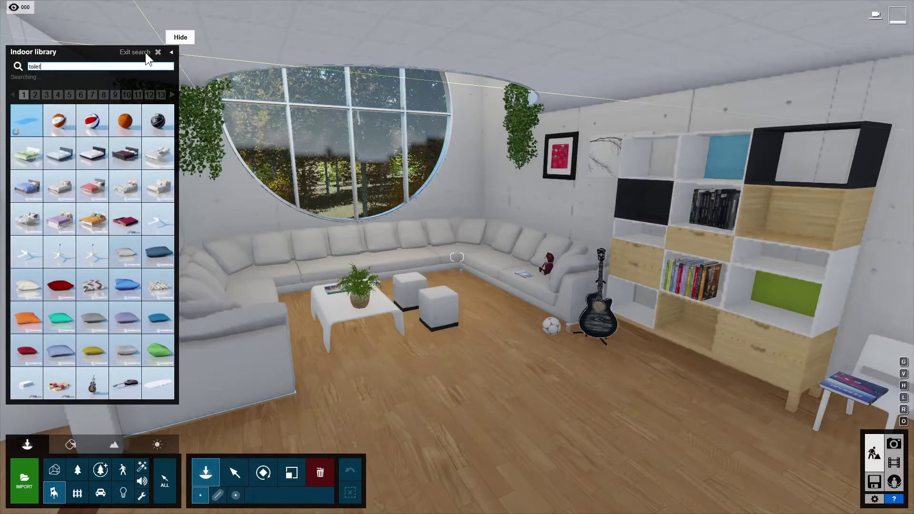
{"action": "left_click", "coordinate": [89, 124]}
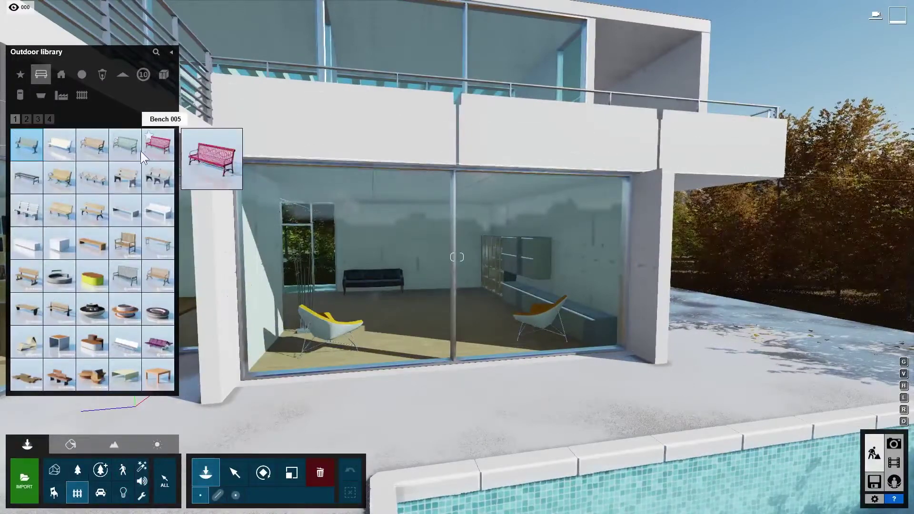
Look through pages 2 to 4 of the benches, tables and parasols in the outdoor library.
{"action": "left_click", "coordinate": [27, 119]}
{"action": "left_click", "coordinate": [38, 119]}
{"action": "left_click", "coordinate": [49, 119]}
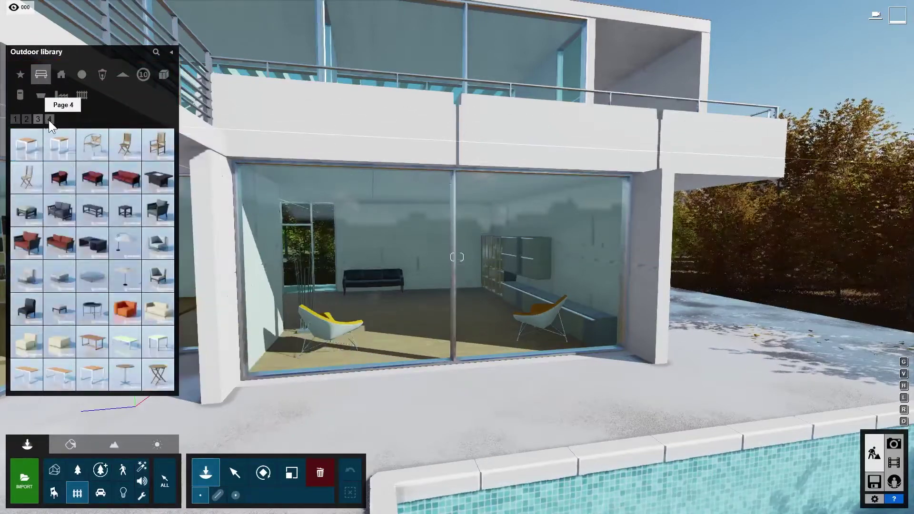
{"action": "left_click", "coordinate": [49, 119]}
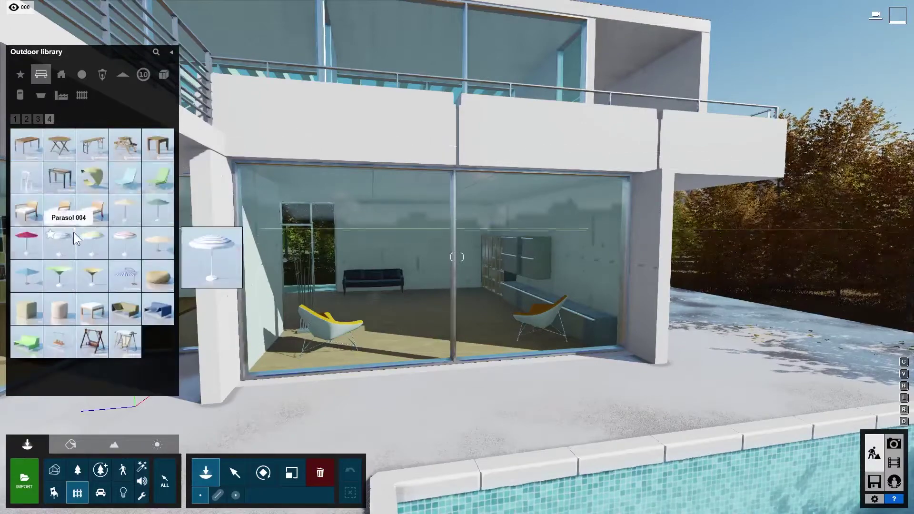
Look through all four pages of building objects in the outdoor library.
{"action": "left_click", "coordinate": [62, 75]}
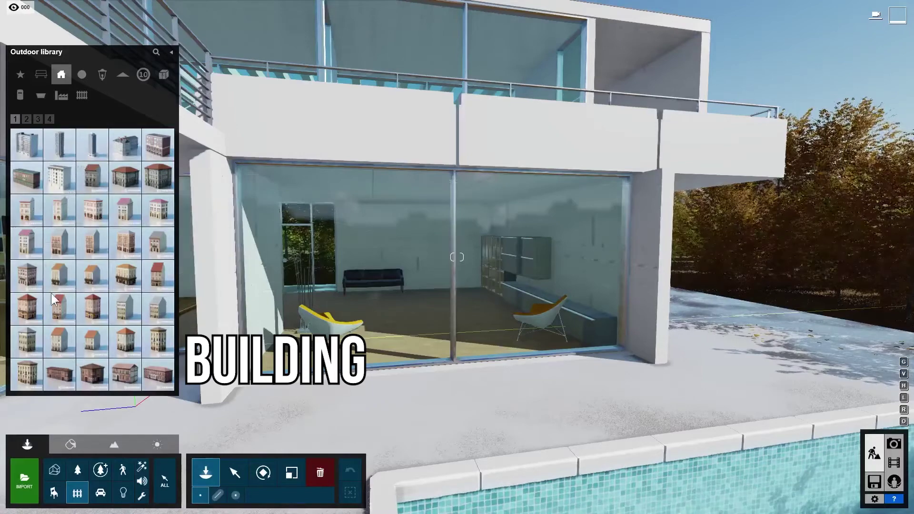
{"action": "left_click", "coordinate": [23, 117]}
{"action": "left_click", "coordinate": [36, 119]}
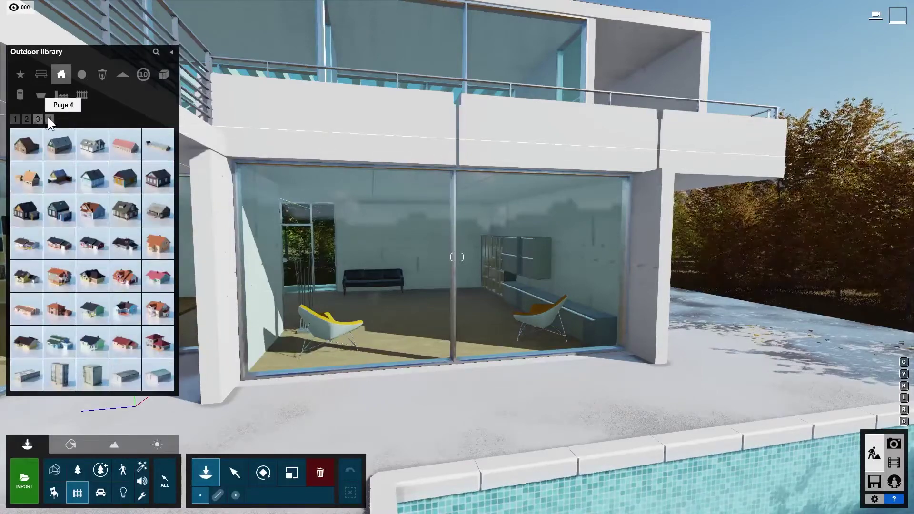
{"action": "left_click", "coordinate": [48, 118]}
{"action": "mouse_move", "coordinate": [56, 181]}
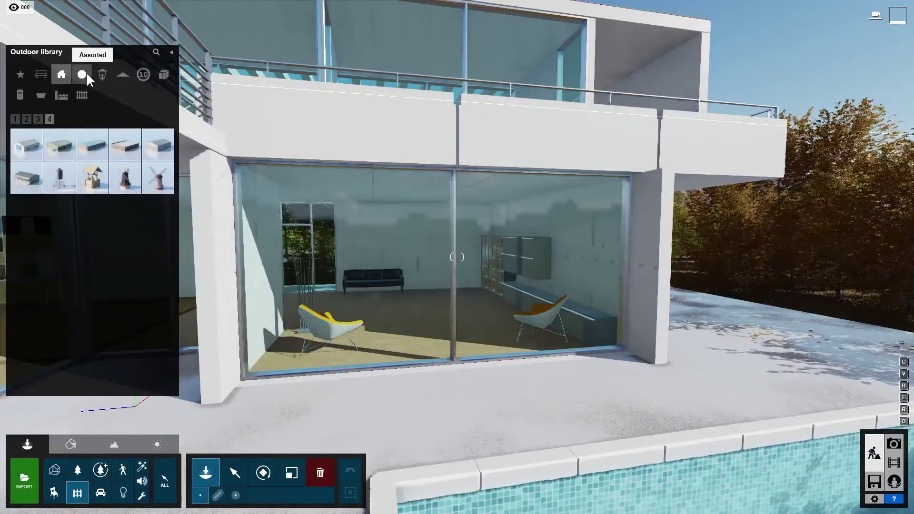
{"action": "key", "text": "d"}
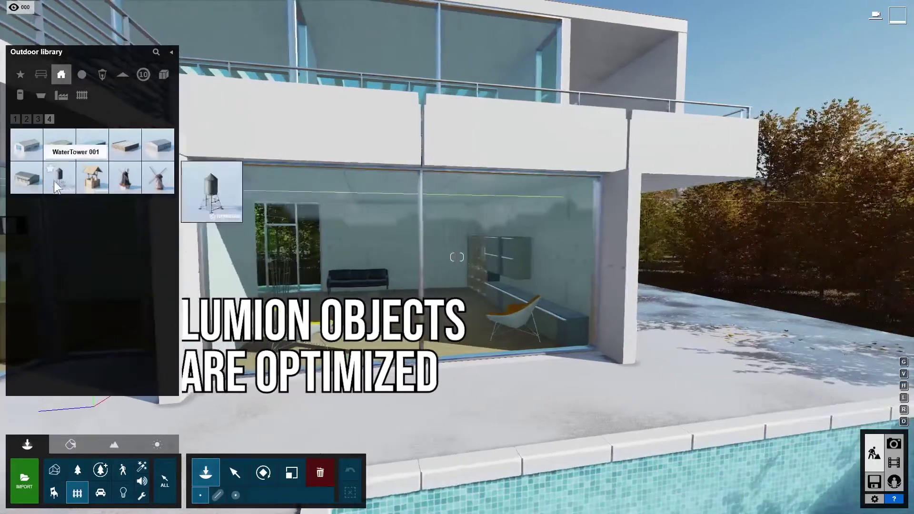
Pick apartmentblock 021 a from page 2 of the buildings and preview it by the pool, examining its facade up close.
{"action": "left_click", "coordinate": [27, 119]}
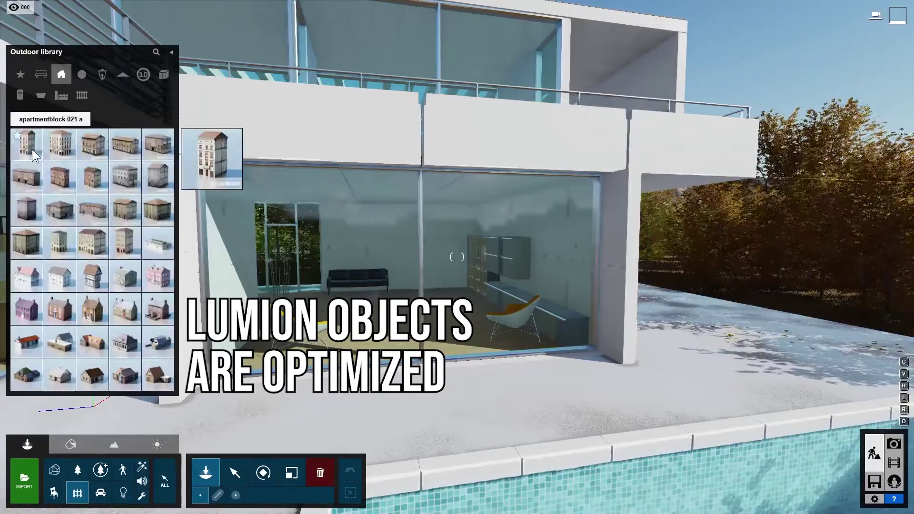
{"action": "left_click", "coordinate": [32, 149]}
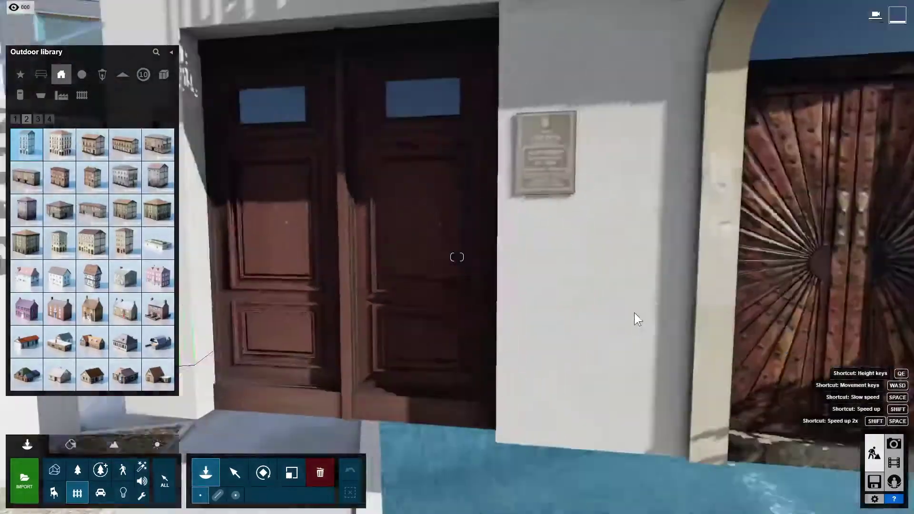
{"action": "key", "text": "s"}
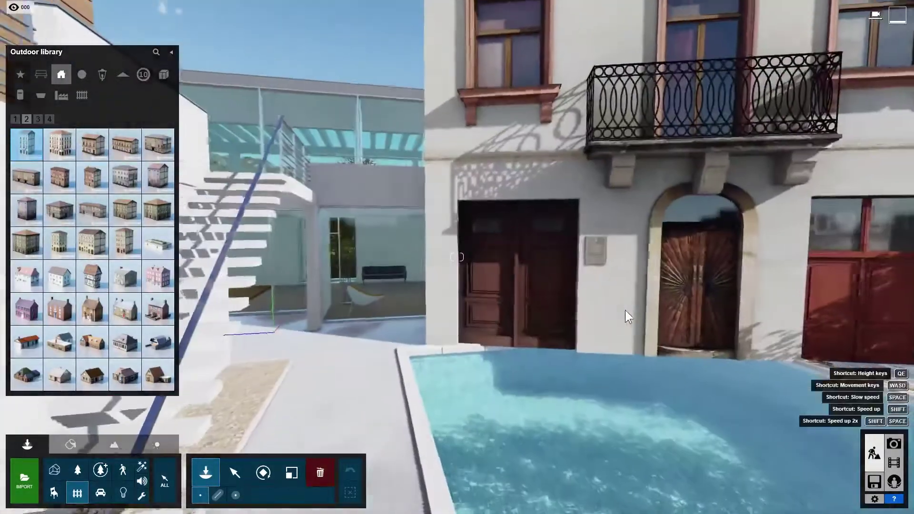
{"action": "key", "text": "w"}
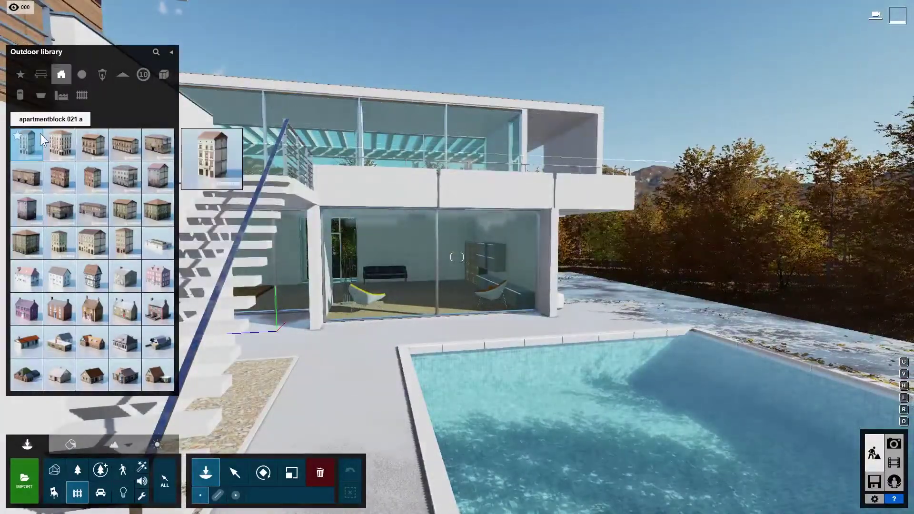
Display the outdoor assorted objects and preview AmericanFootballField 001 and a barbecue grill on the terrace without placing them.
{"action": "left_click", "coordinate": [15, 119]}
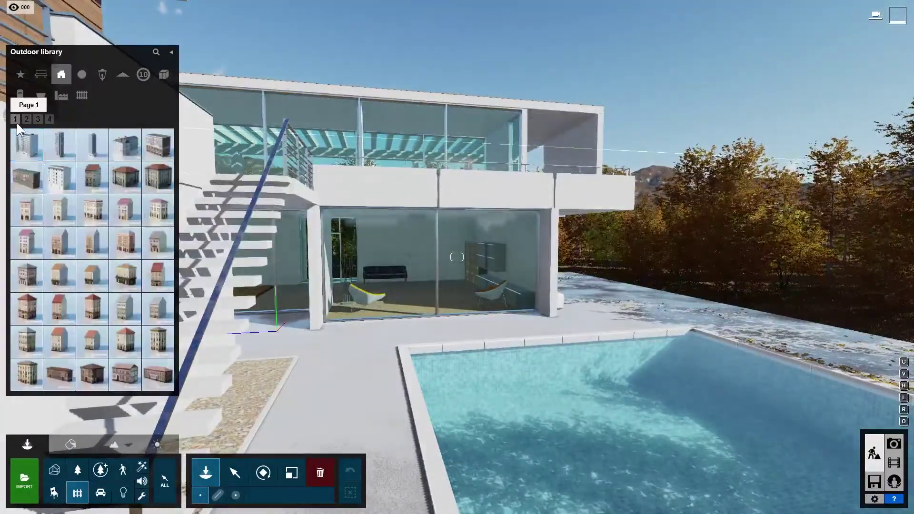
{"action": "left_click", "coordinate": [83, 75]}
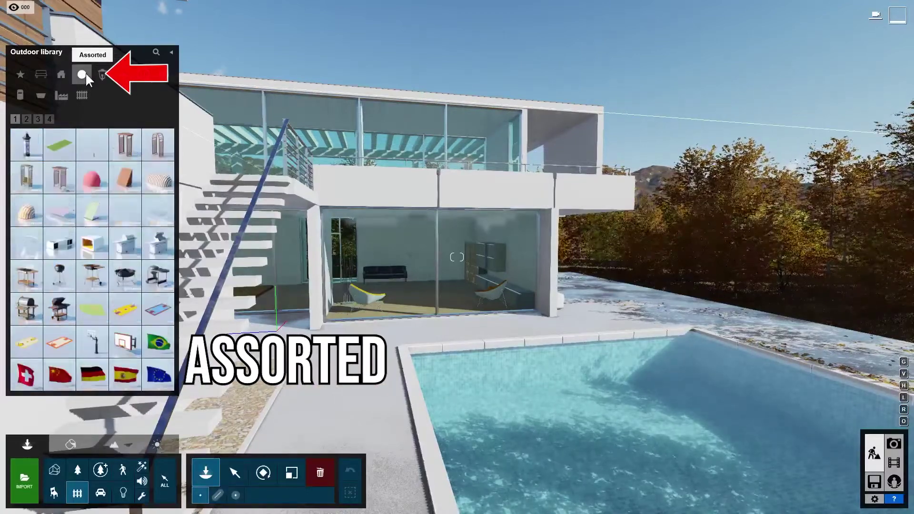
{"action": "mouse_move", "coordinate": [40, 156]}
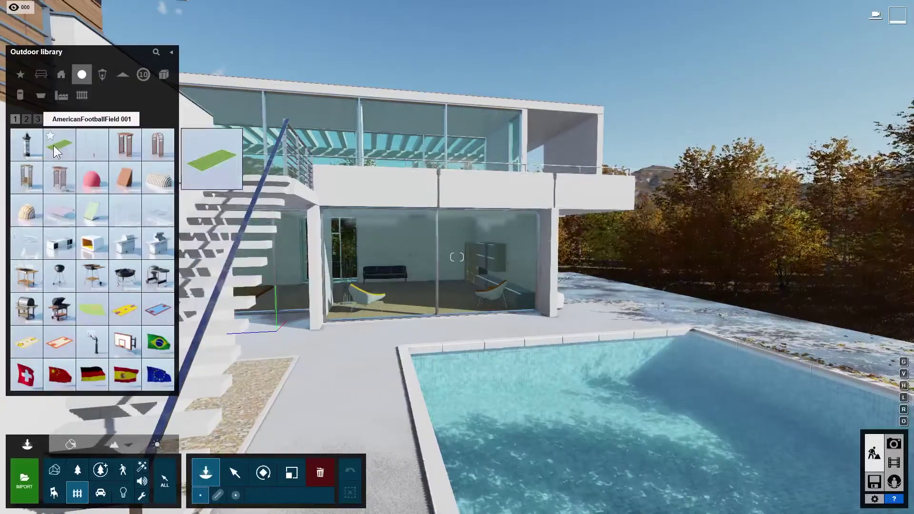
{"action": "left_click", "coordinate": [54, 145]}
{"action": "left_click", "coordinate": [381, 283]}
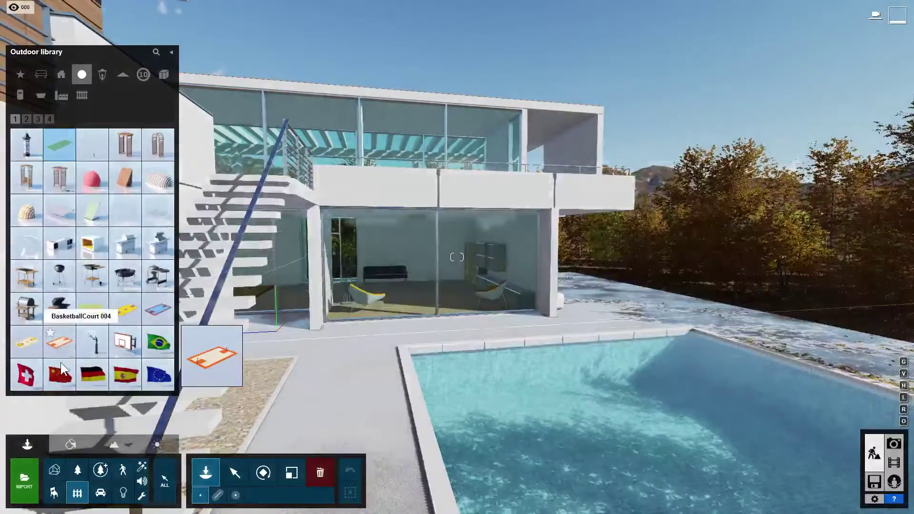
{"action": "left_click", "coordinate": [62, 366]}
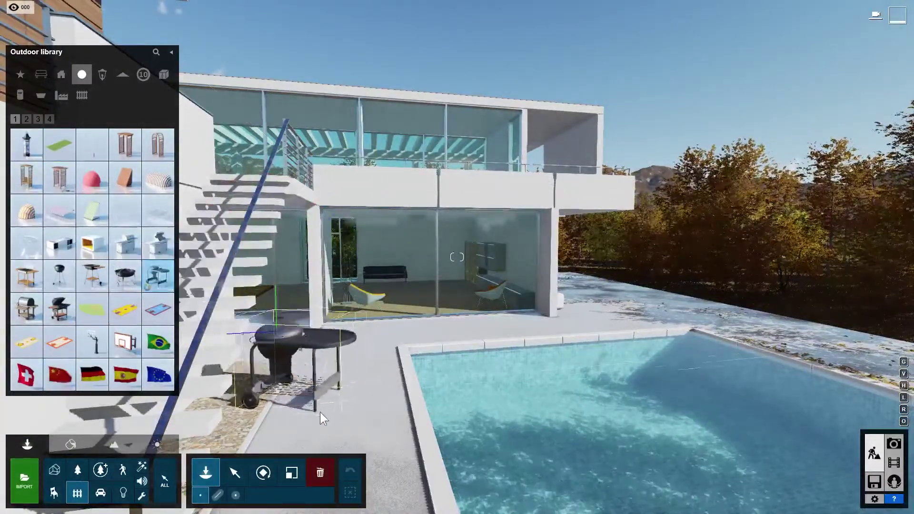
Look through the outdoor lighting and construction objects and preview the fourth construction object, a rubble pile, beside the pool.
{"action": "left_click", "coordinate": [103, 74]}
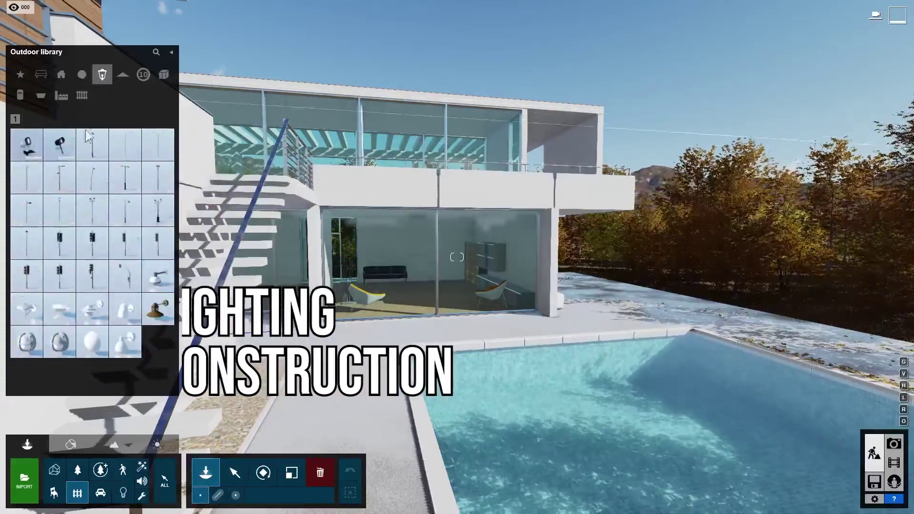
{"action": "left_click", "coordinate": [121, 74]}
{"action": "left_click", "coordinate": [125, 153]}
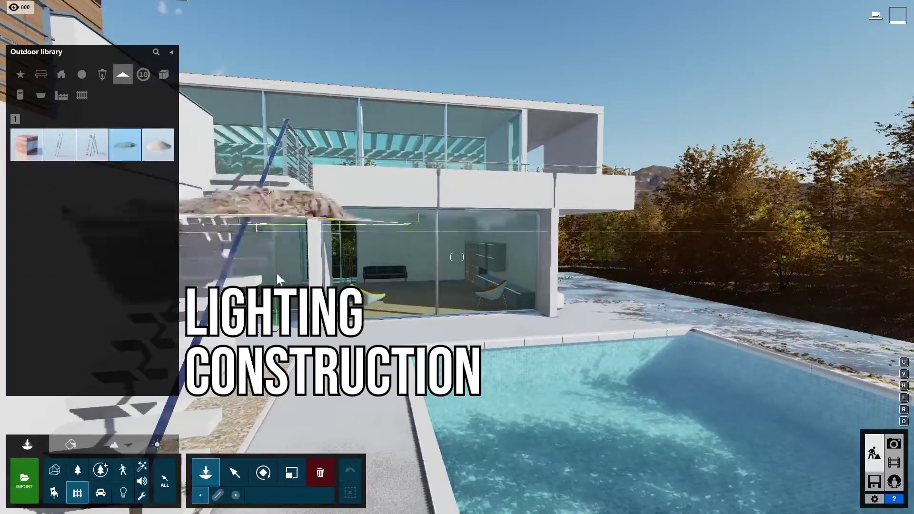
{"action": "left_click", "coordinate": [377, 415]}
{"action": "key", "text": "s"}
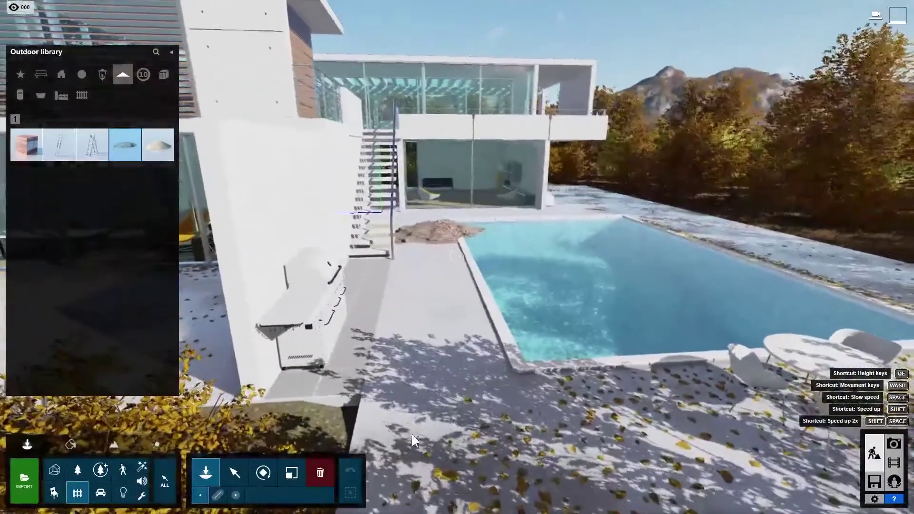
Look through the street sign objects in the outdoor library from page 1 to page 7.
{"action": "left_click", "coordinate": [144, 75]}
{"action": "mouse_move", "coordinate": [63, 155]}
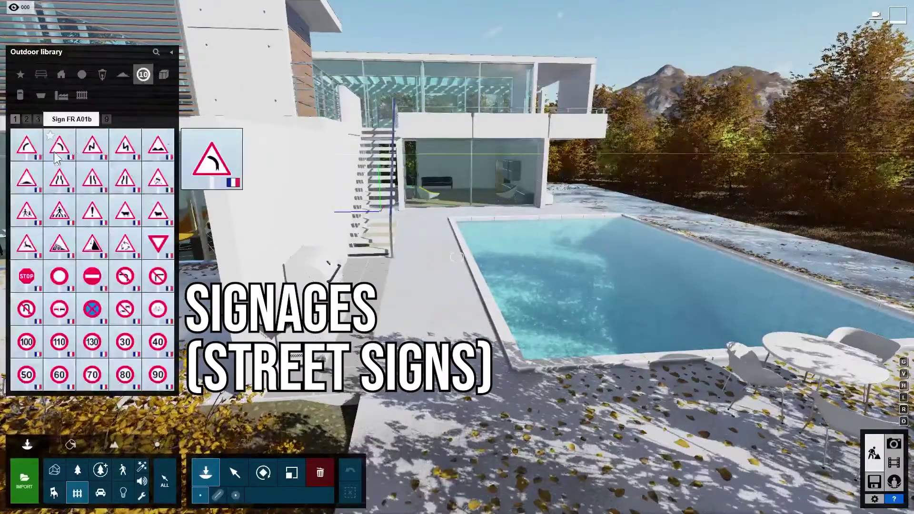
{"action": "left_click", "coordinate": [27, 120]}
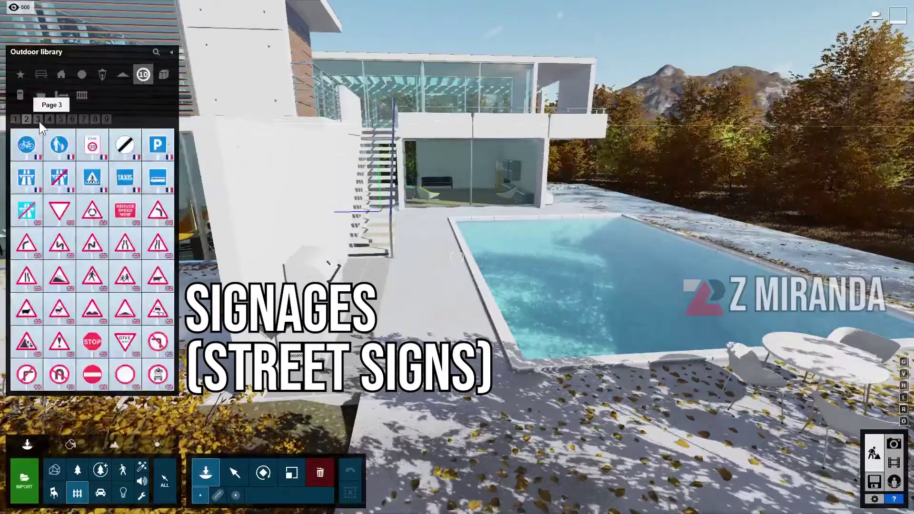
{"action": "mouse_move", "coordinate": [32, 161]}
{"action": "mouse_move", "coordinate": [65, 153]}
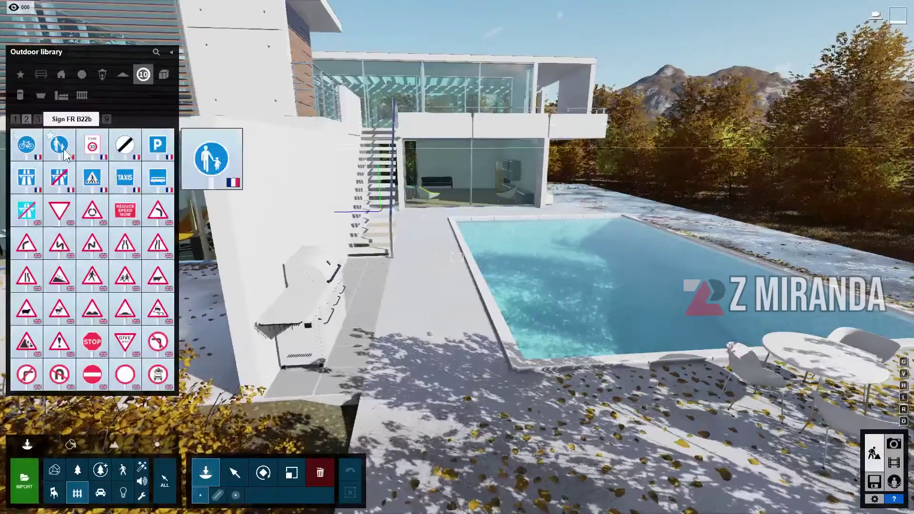
{"action": "left_click", "coordinate": [49, 119]}
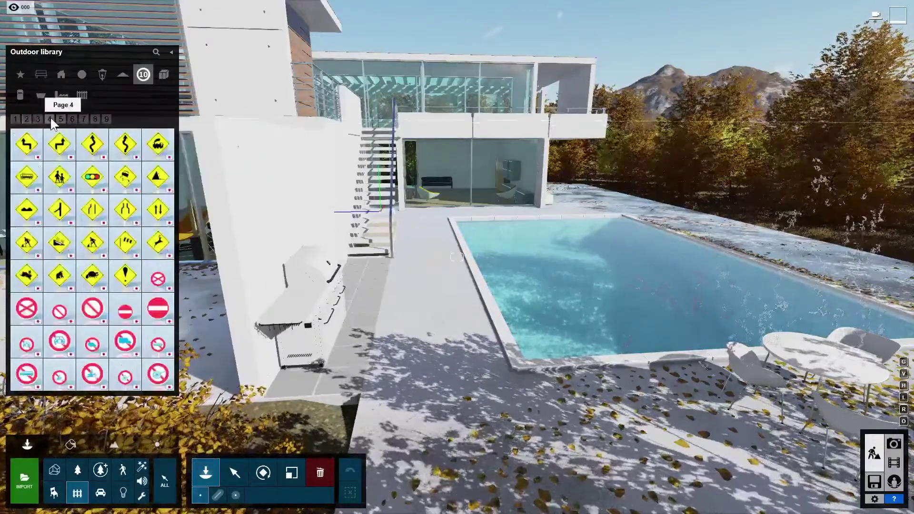
{"action": "left_click", "coordinate": [61, 120]}
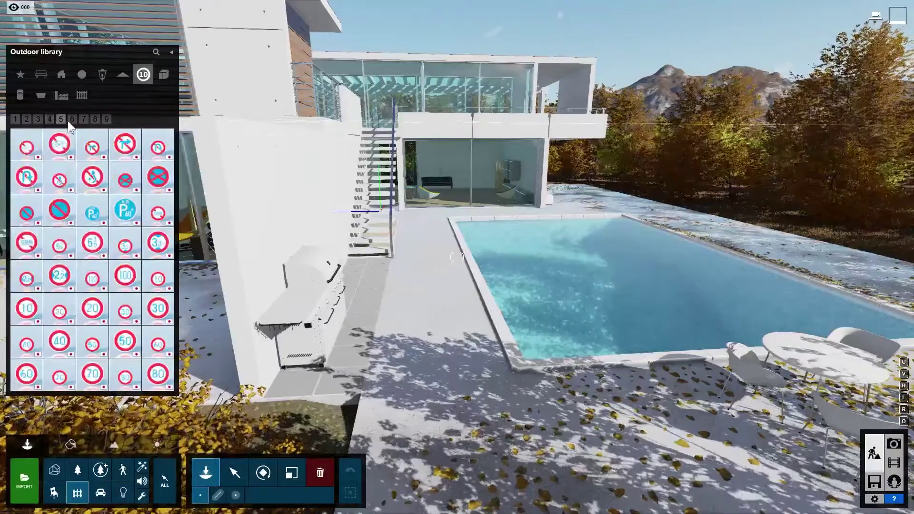
{"action": "left_click", "coordinate": [71, 120]}
{"action": "left_click", "coordinate": [84, 121]}
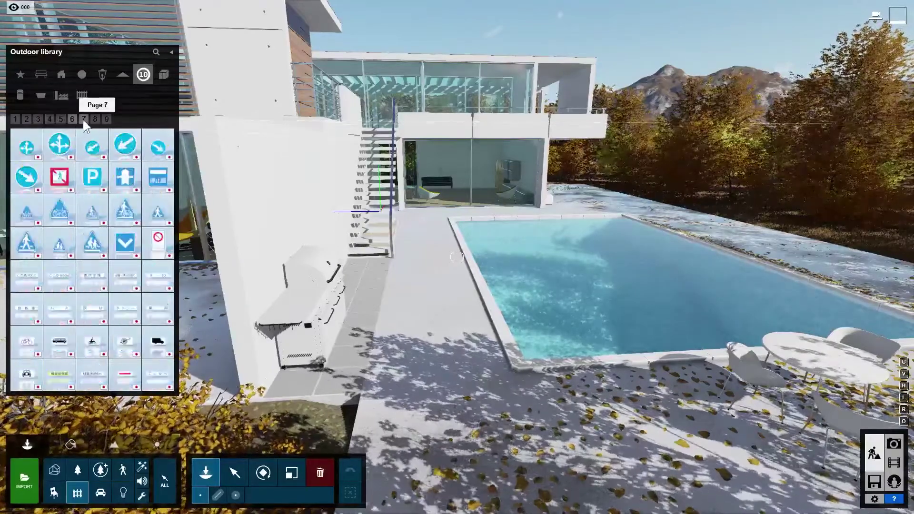
Display the outdoor storage objects and preview Barrel 003 and CargoContainer 003 on the terrace by the pool.
{"action": "left_click", "coordinate": [160, 81]}
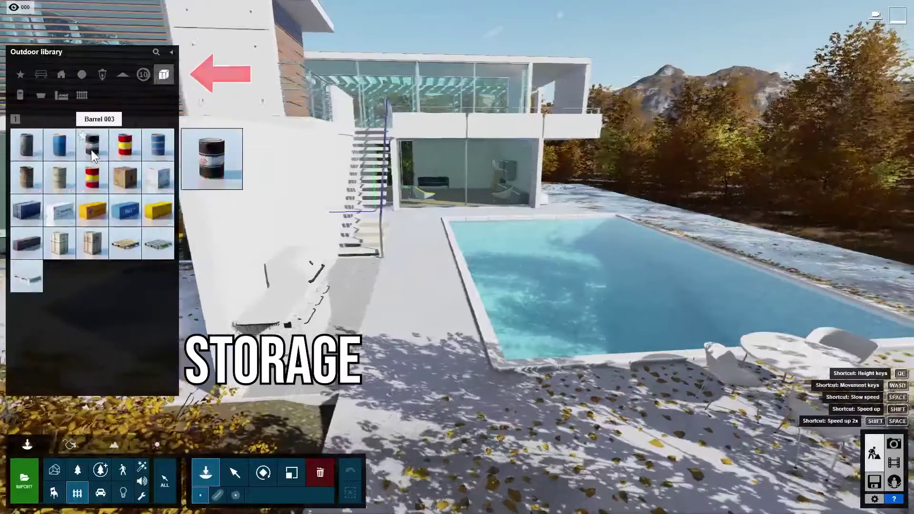
{"action": "left_click", "coordinate": [90, 149]}
{"action": "left_click", "coordinate": [350, 264]}
{"action": "right_click_drag", "start_coordinate": [351, 265], "coordinate": [305, 295]}
{"action": "right_click_drag", "start_coordinate": [457, 190], "coordinate": [318, 188]}
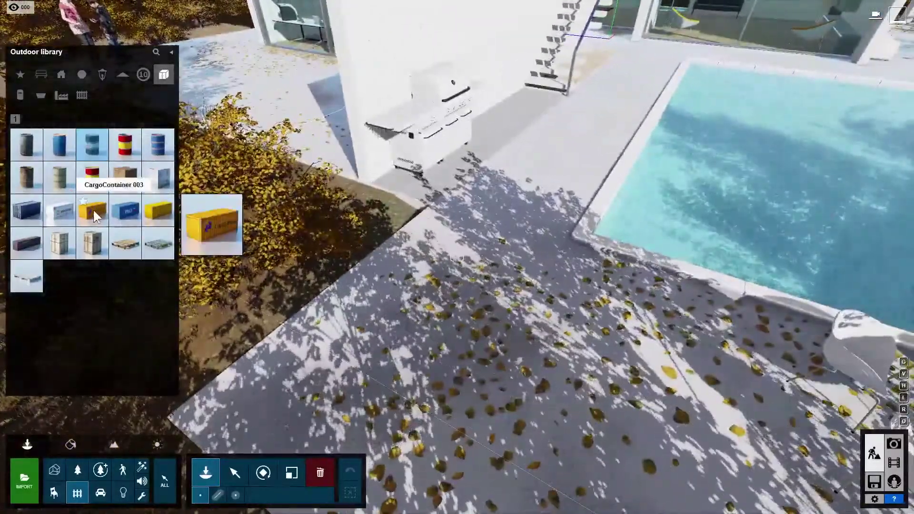
{"action": "left_click", "coordinate": [93, 210]}
{"action": "left_click", "coordinate": [466, 160]}
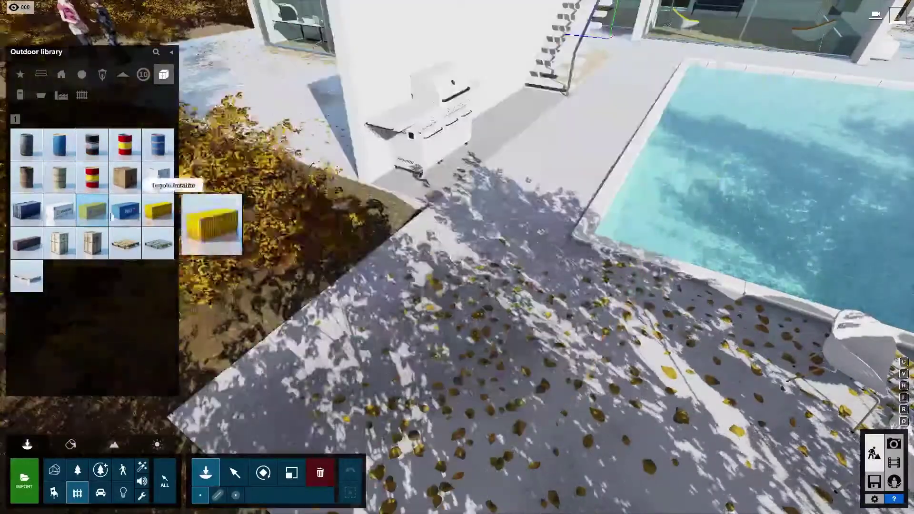
Display the outdoor utilities objects and preview an ATM, an open bus stop frame and a red fire hydrant on the terrace.
{"action": "left_click", "coordinate": [15, 97]}
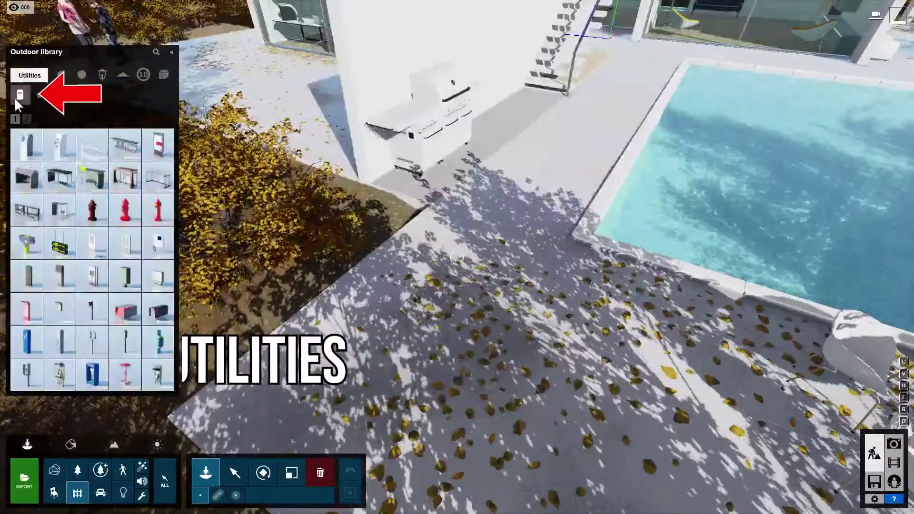
{"action": "left_click", "coordinate": [59, 144]}
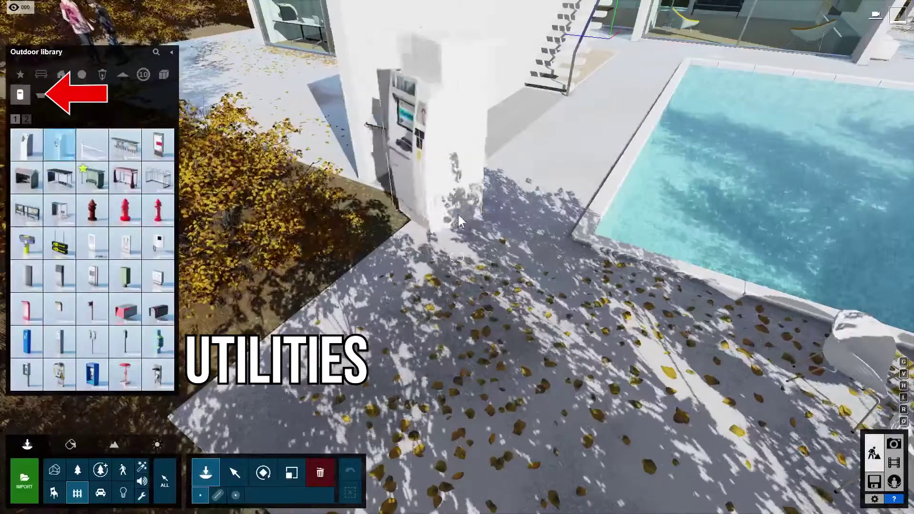
{"action": "mouse_move", "coordinate": [167, 206]}
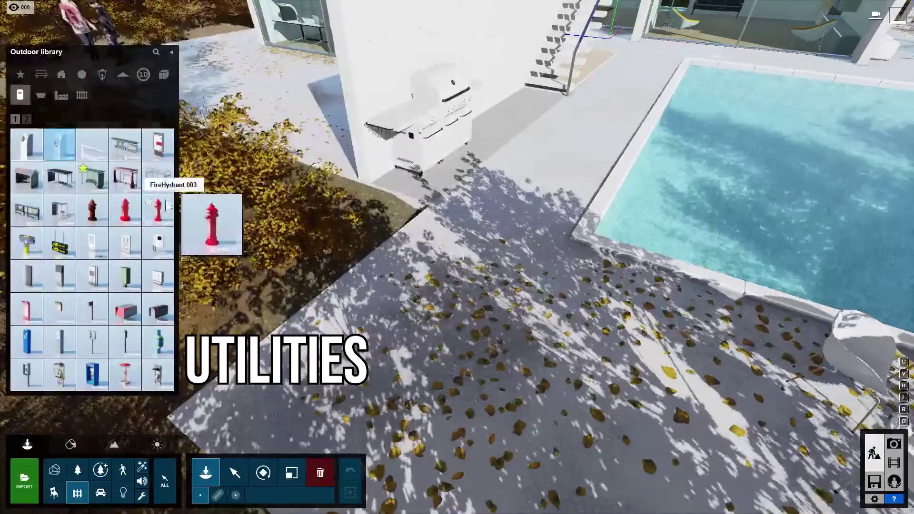
{"action": "left_click", "coordinate": [157, 177]}
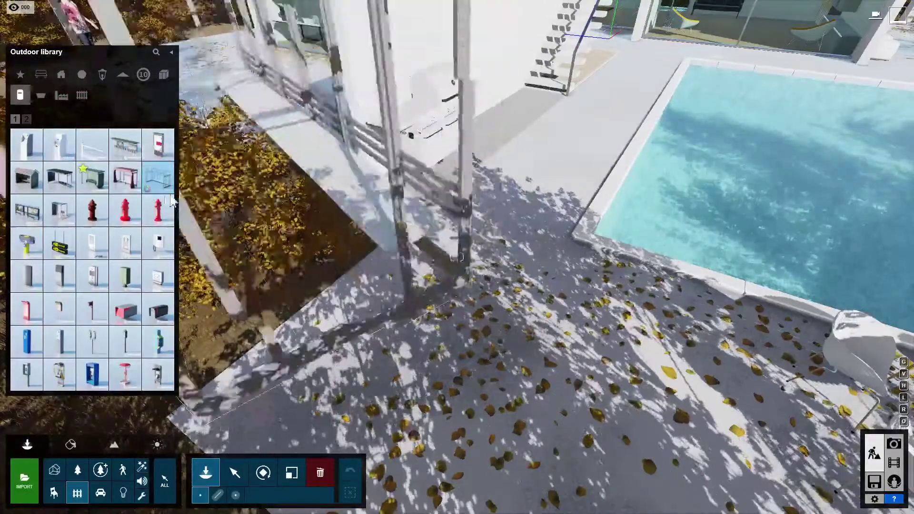
{"action": "left_click", "coordinate": [125, 210]}
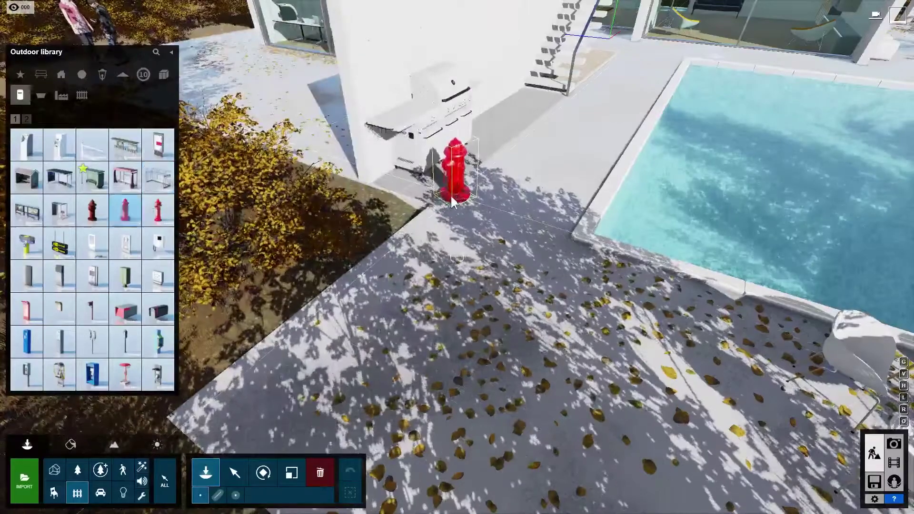
Display the outdoor waste objects and preview a black trash can, rotating it, and a flat square cover on the terrace.
{"action": "left_click", "coordinate": [42, 98]}
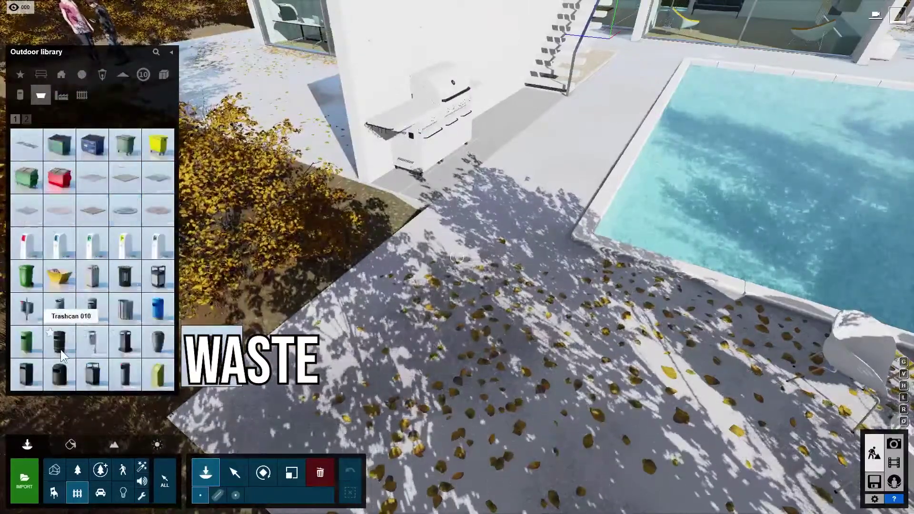
{"action": "left_click", "coordinate": [27, 376]}
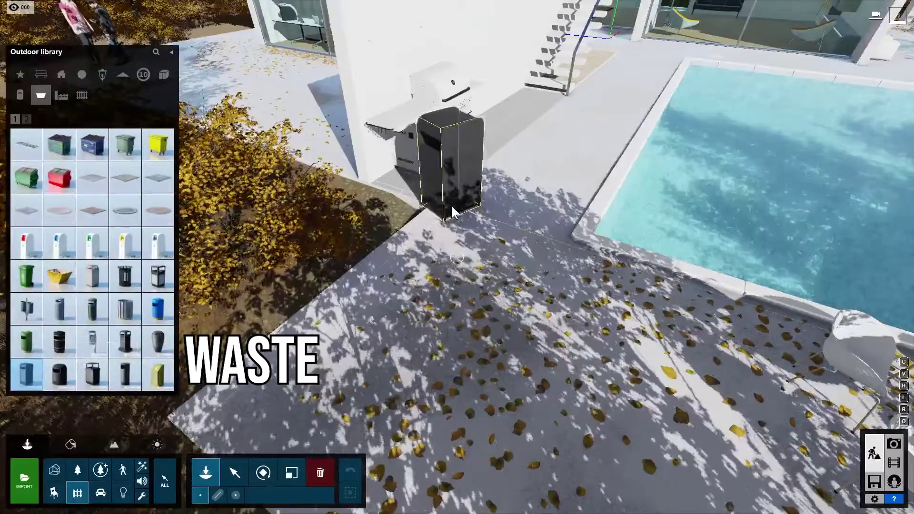
{"action": "key", "text": "r"}
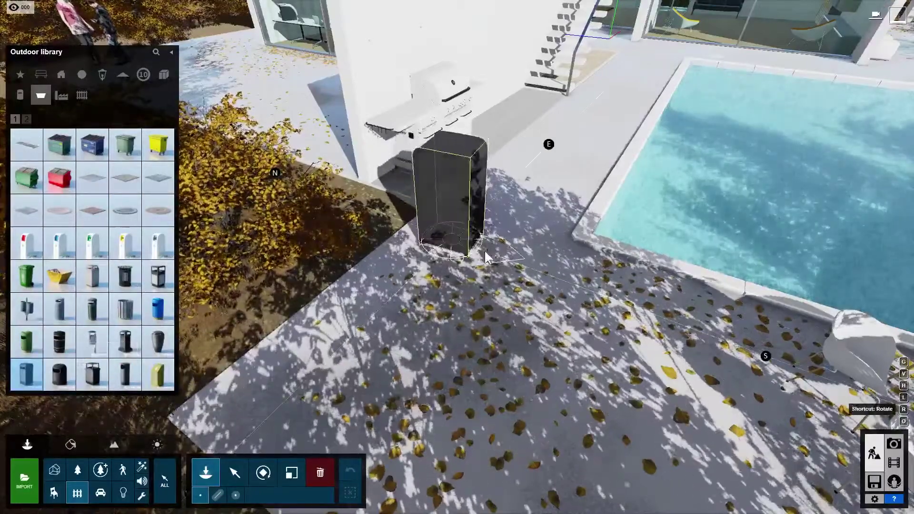
{"action": "left_click", "coordinate": [59, 210]}
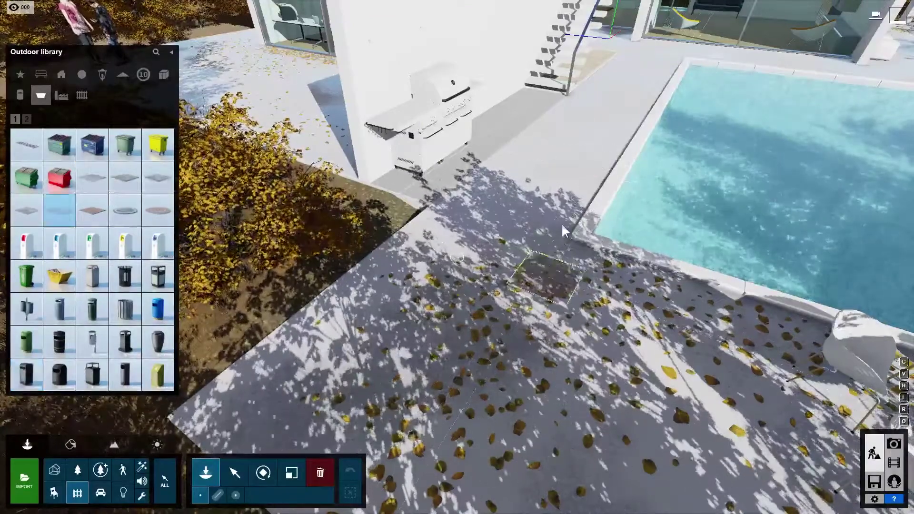
{"action": "key", "text": "w"}
{"action": "key", "text": "s"}
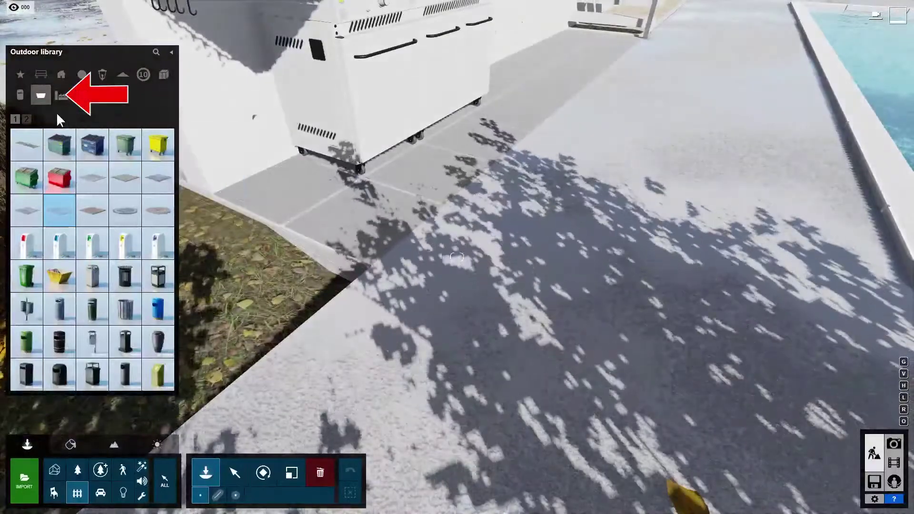
Look at the outdoor industrial objects, and preview the yellow-disc barricade and a red-and-white striped barricade from the access objects.
{"action": "left_click", "coordinate": [62, 94]}
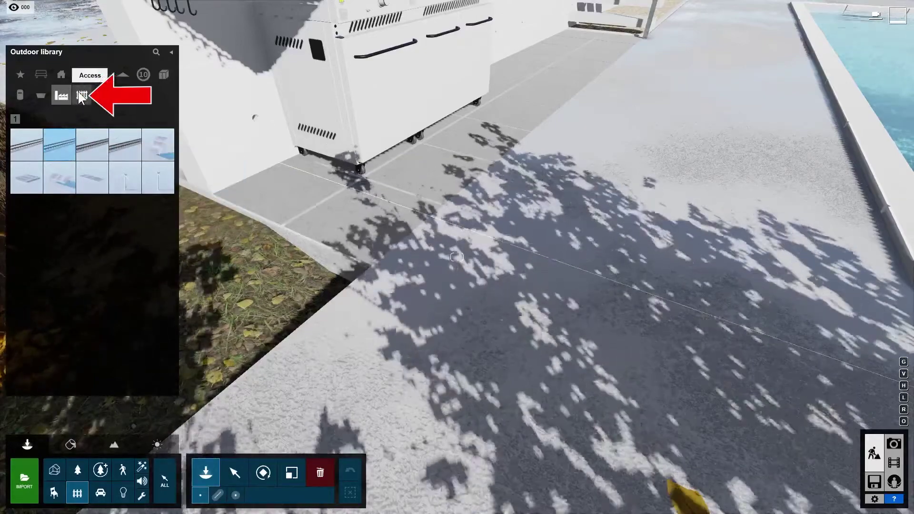
{"action": "left_click", "coordinate": [84, 97]}
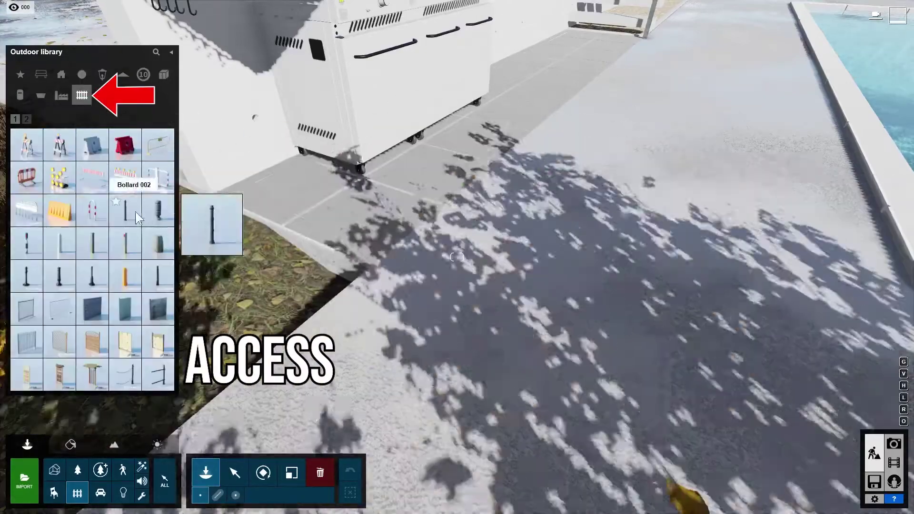
{"action": "key", "text": "d"}
{"action": "key", "text": "s"}
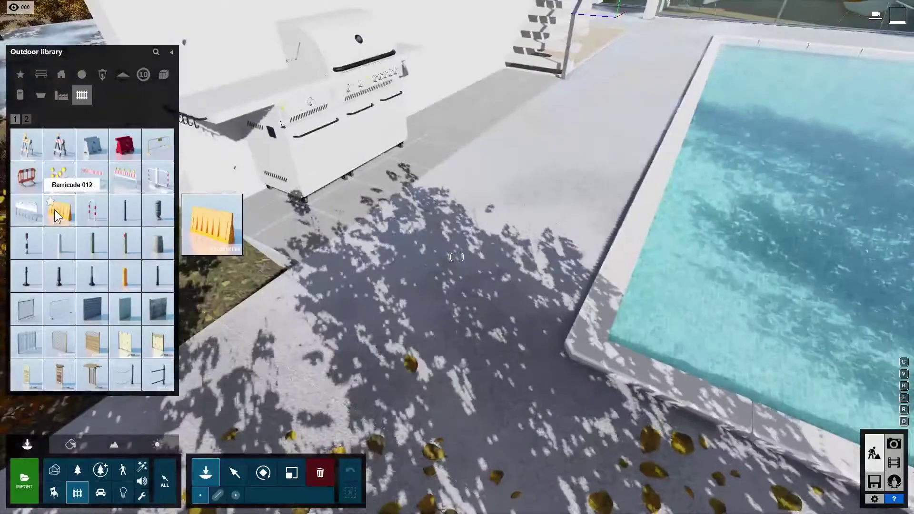
{"action": "left_click", "coordinate": [58, 180]}
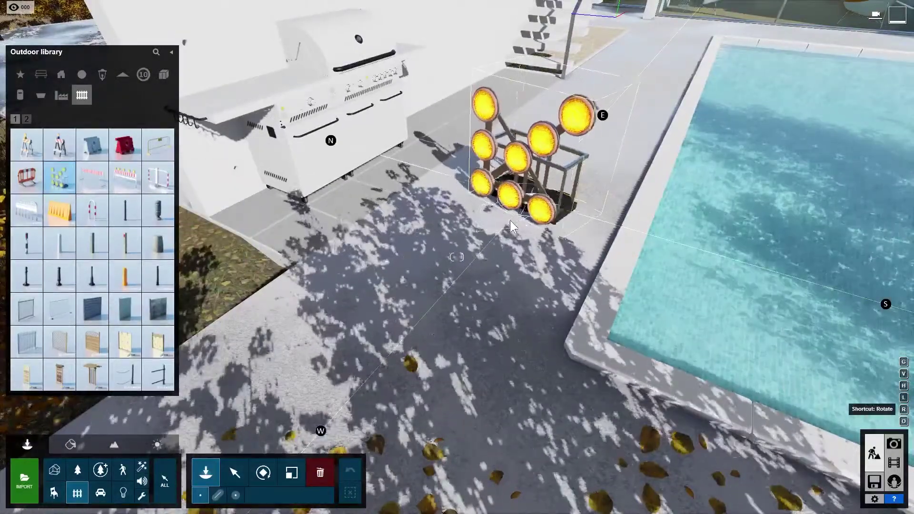
{"action": "left_click", "coordinate": [92, 177]}
{"action": "left_click", "coordinate": [518, 182]}
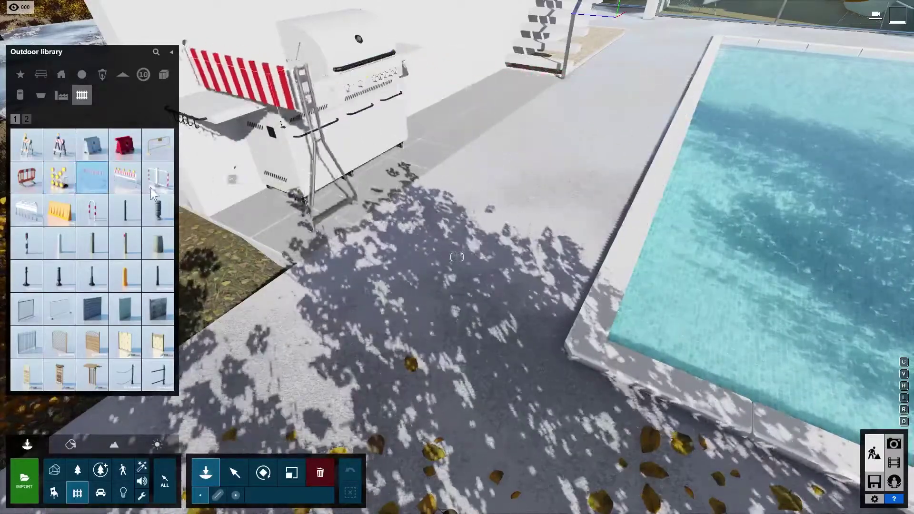
Preview the chained black bollard beside the pool and rotate it without placing it.
{"action": "left_click", "coordinate": [128, 372]}
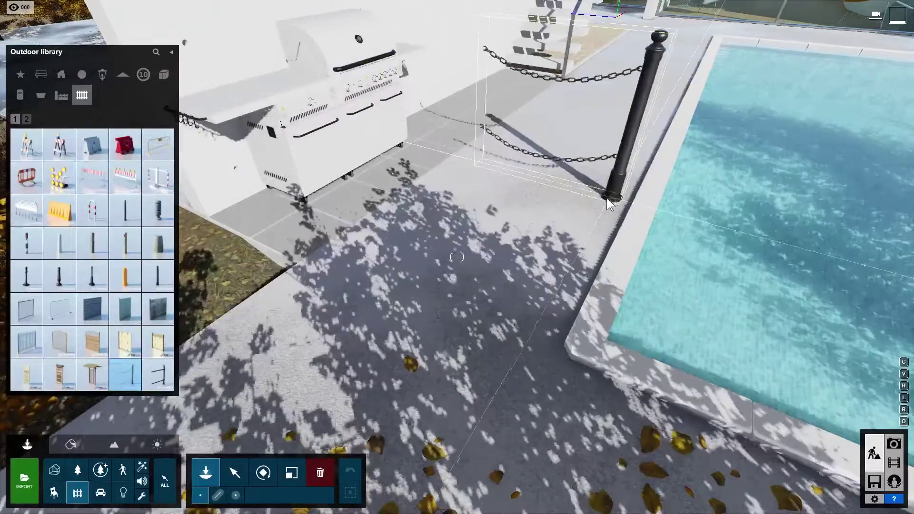
{"action": "scroll", "coordinate": [601, 193], "scroll_direction": "down", "scroll_amount": 1}
{"action": "scroll", "coordinate": [601, 194], "scroll_direction": "down", "scroll_amount": 3}
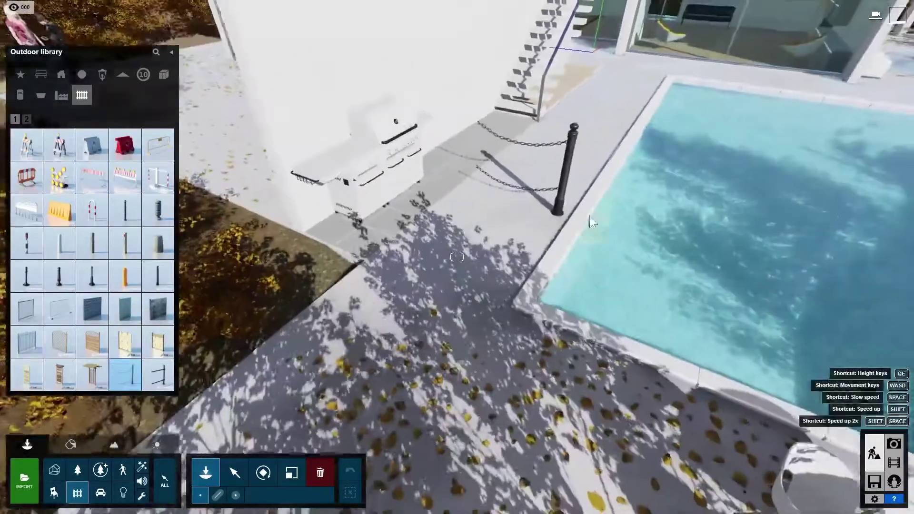
{"action": "right_click_drag", "start_coordinate": [639, 347], "coordinate": [719, 347]}
{"action": "key", "text": "r"}
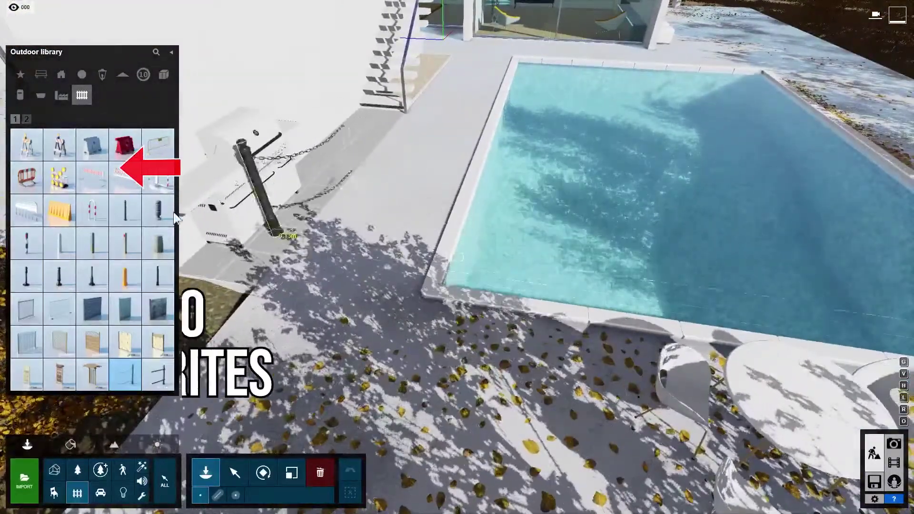
Try the favorite toggle on the striped barricade with lamps, and mark Bench 001 in the bench category as a favorite.
{"action": "mouse_move", "coordinate": [119, 171]}
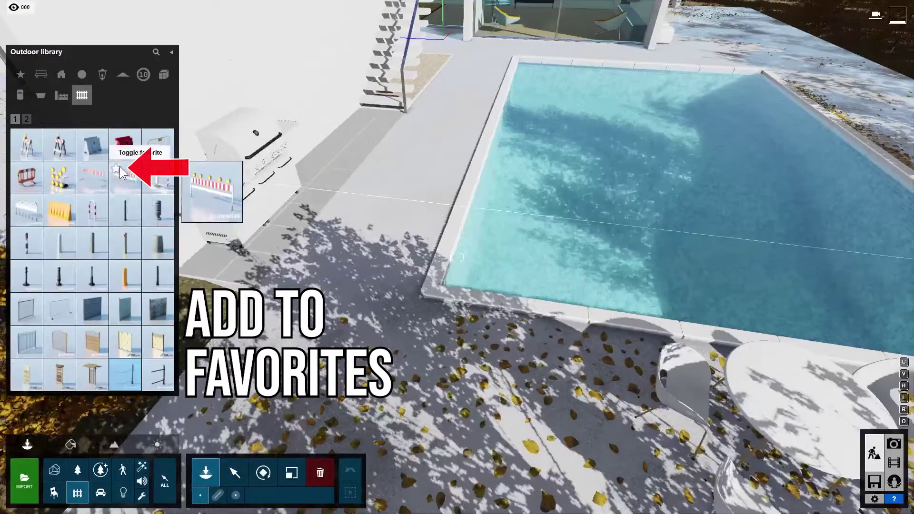
{"action": "left_click", "coordinate": [116, 169]}
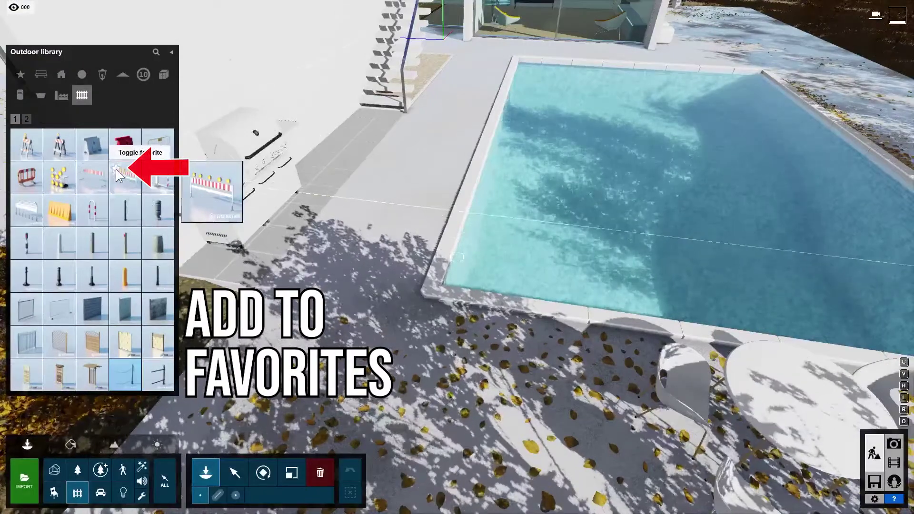
{"action": "left_click", "coordinate": [41, 74]}
{"action": "mouse_move", "coordinate": [26, 145]}
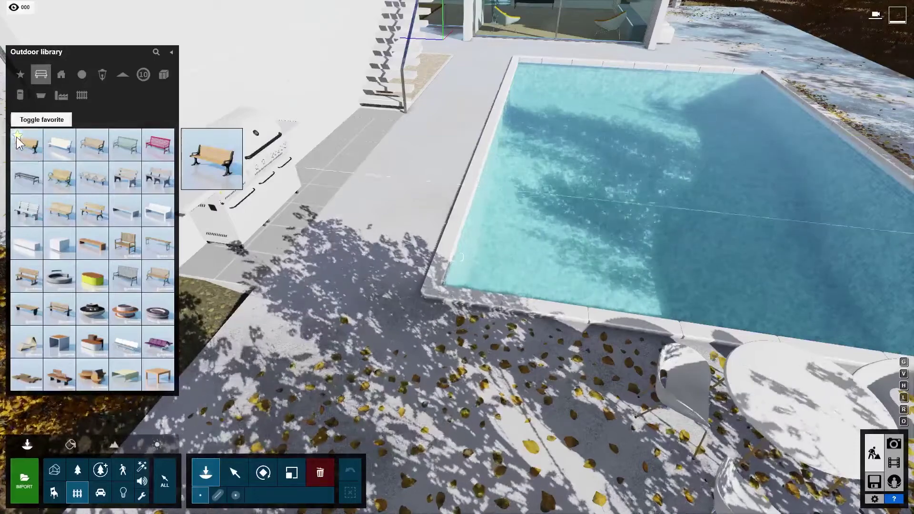
{"action": "left_click", "coordinate": [17, 135]}
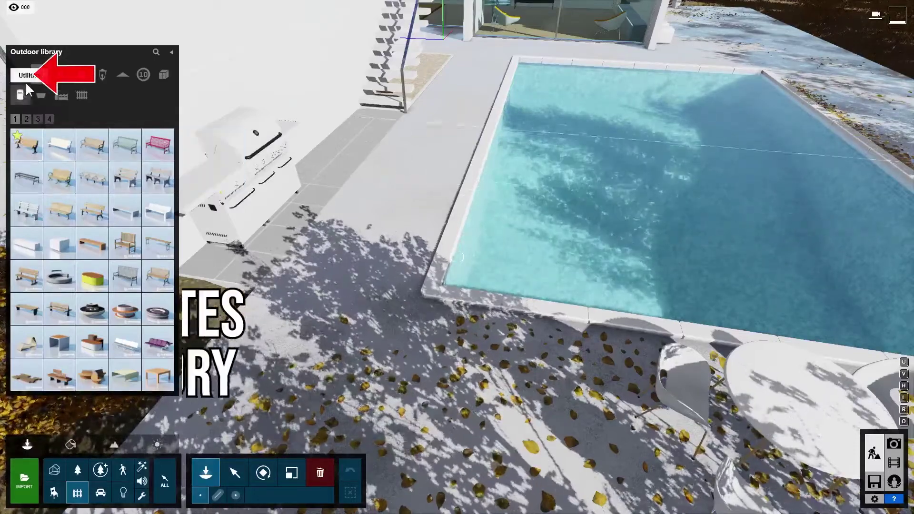
Display the favorite outdoor objects and preview BusStop 003 and Bench 001 on the terrace by the pool.
{"action": "left_click", "coordinate": [21, 75]}
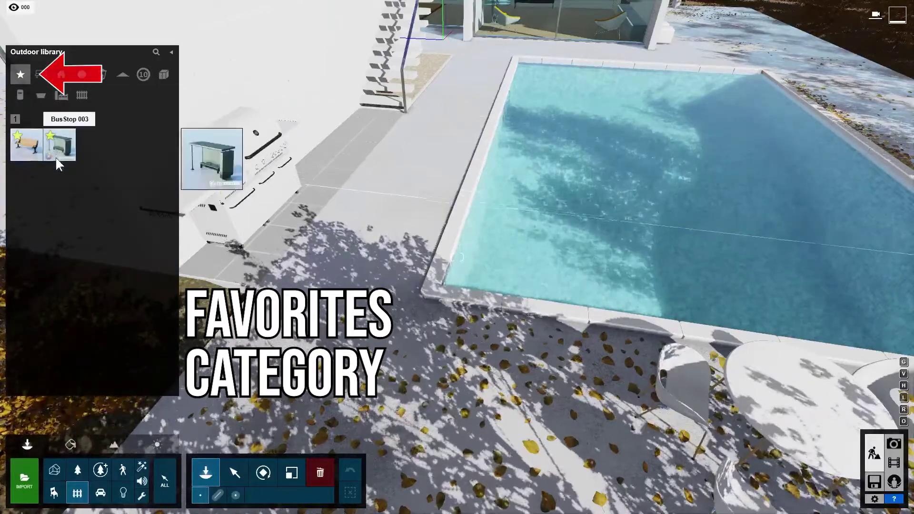
{"action": "mouse_move", "coordinate": [30, 152]}
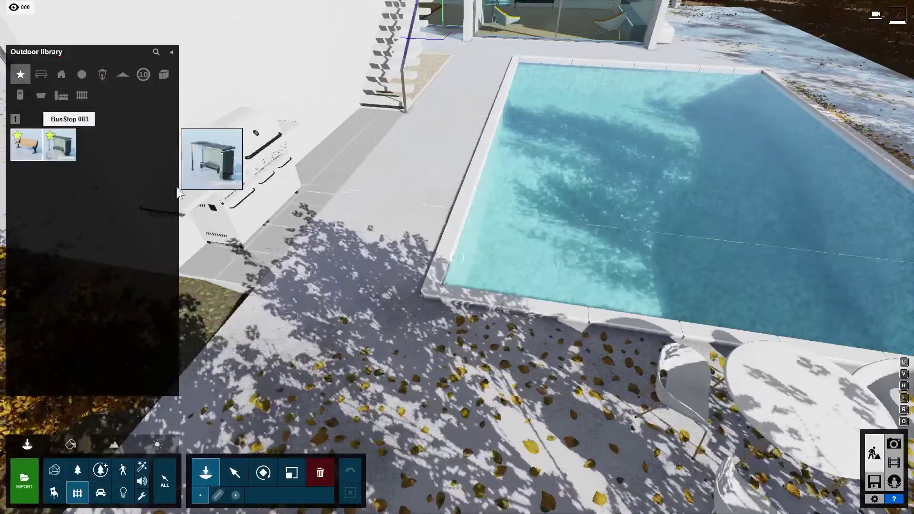
{"action": "left_click", "coordinate": [59, 144]}
{"action": "scroll", "coordinate": [390, 262], "scroll_direction": "down", "scroll_amount": 5}
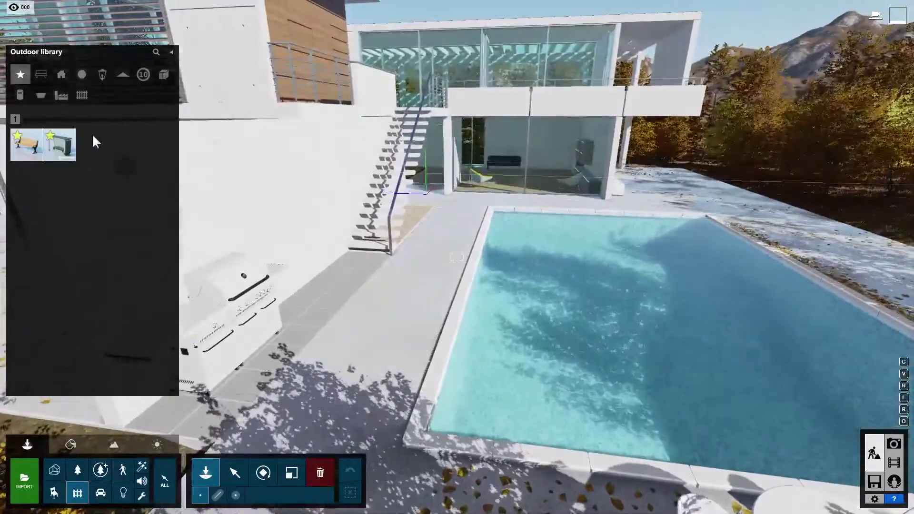
{"action": "left_click", "coordinate": [62, 156]}
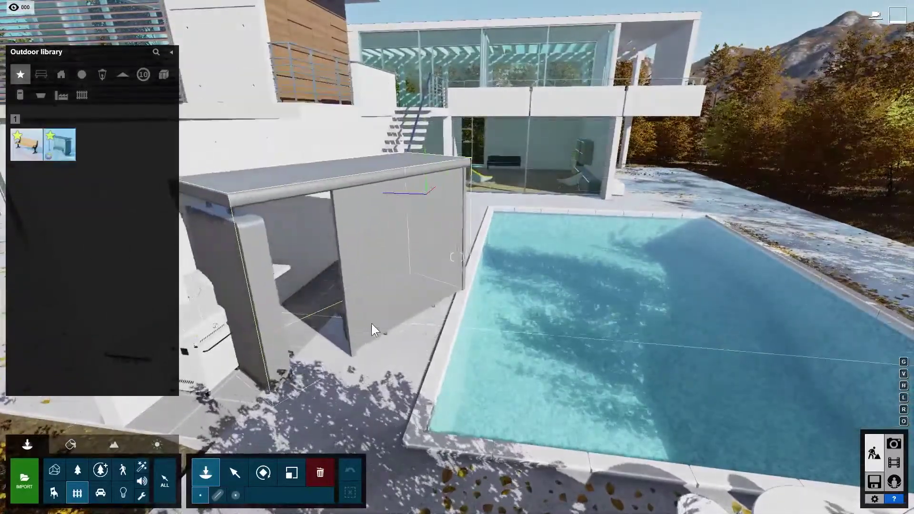
{"action": "left_click", "coordinate": [30, 152]}
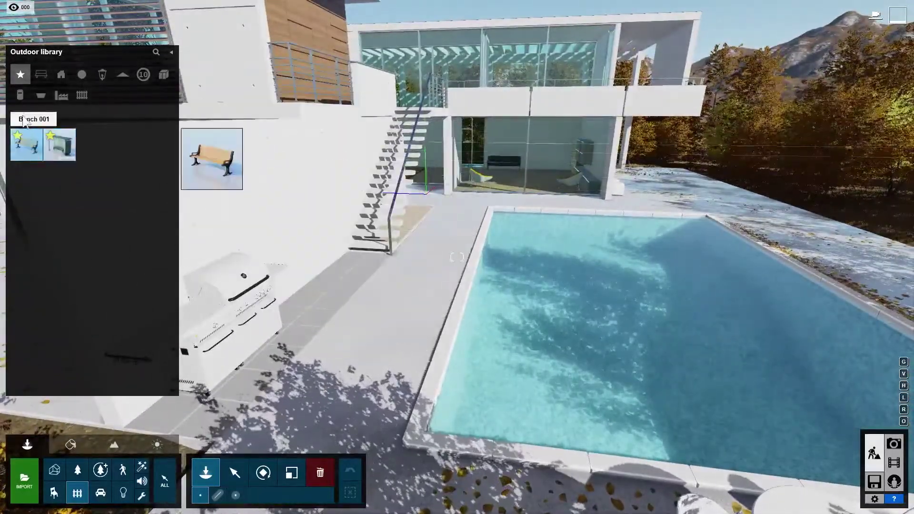
Switch between the indoor and outdoor libraries, ending in the indoor one, and preview a grey cushion by the grill.
{"action": "left_click", "coordinate": [55, 493]}
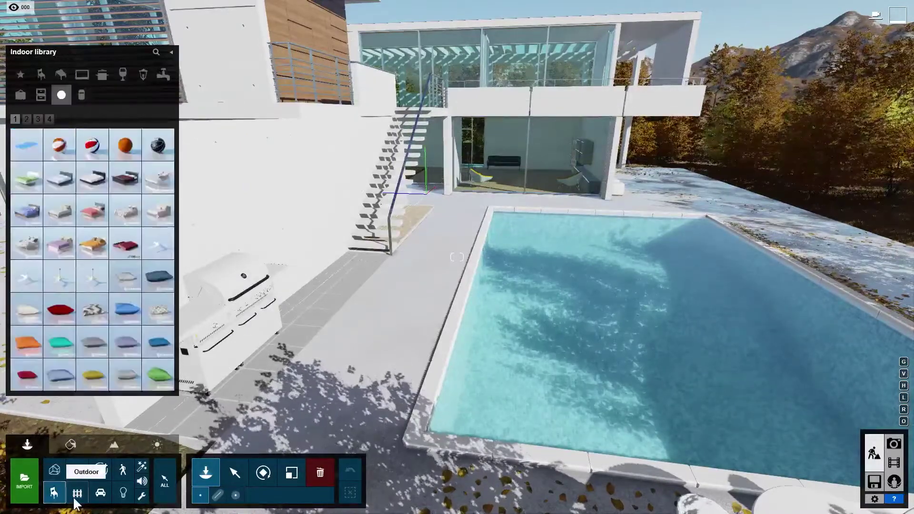
{"action": "left_click", "coordinate": [77, 493]}
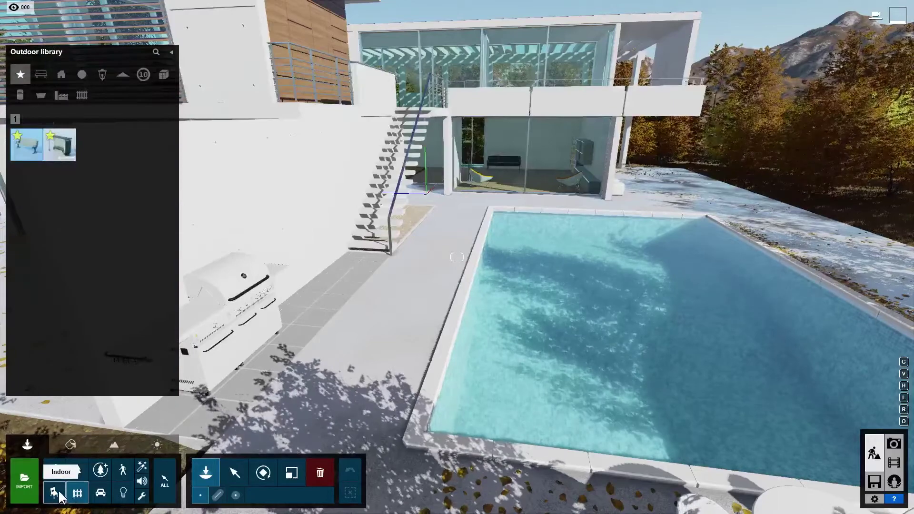
{"action": "left_click", "coordinate": [59, 495]}
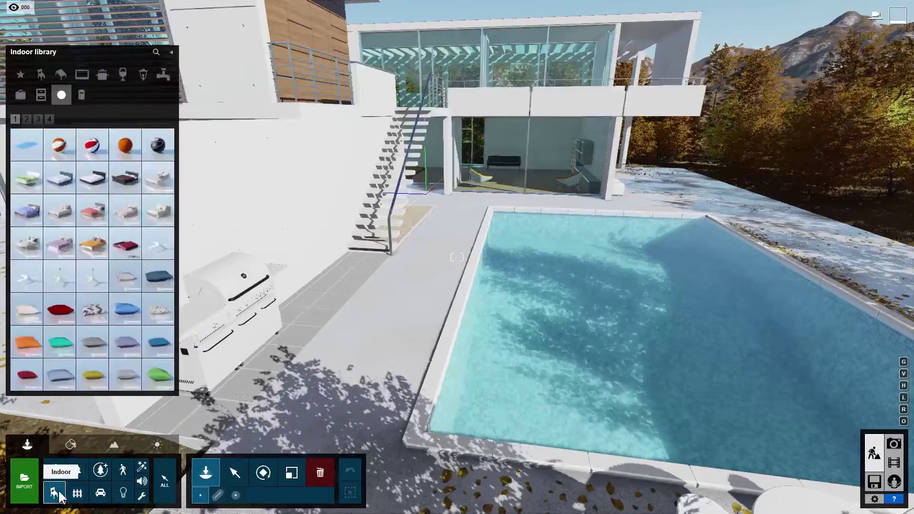
{"action": "left_click", "coordinate": [101, 347]}
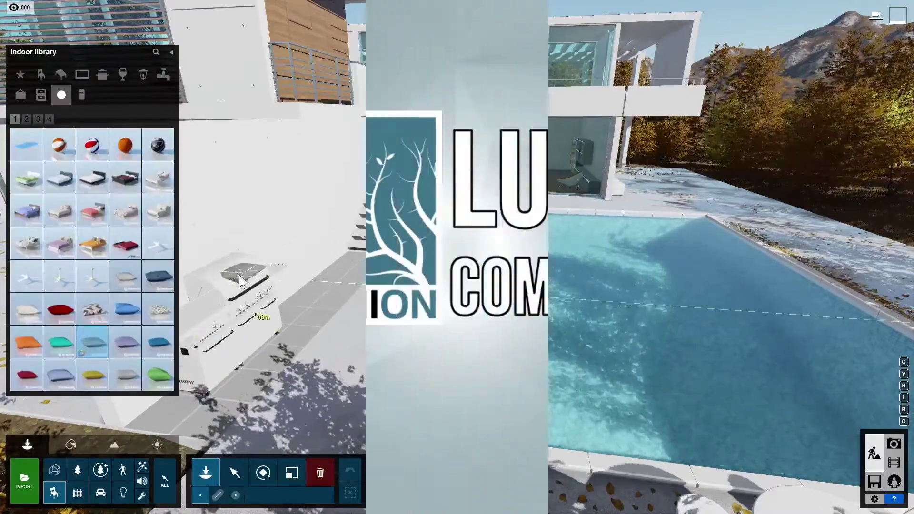